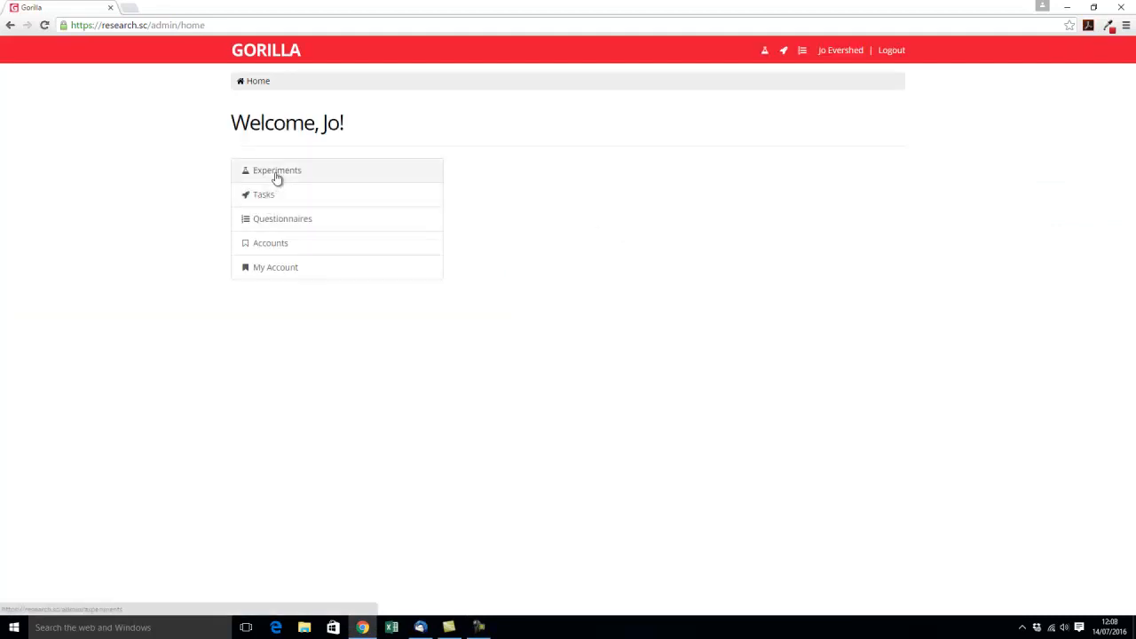
Create a new blank experiment named ChangeBlindness in the Experiments section
{"action": "left_click", "coordinate": [277, 173]}
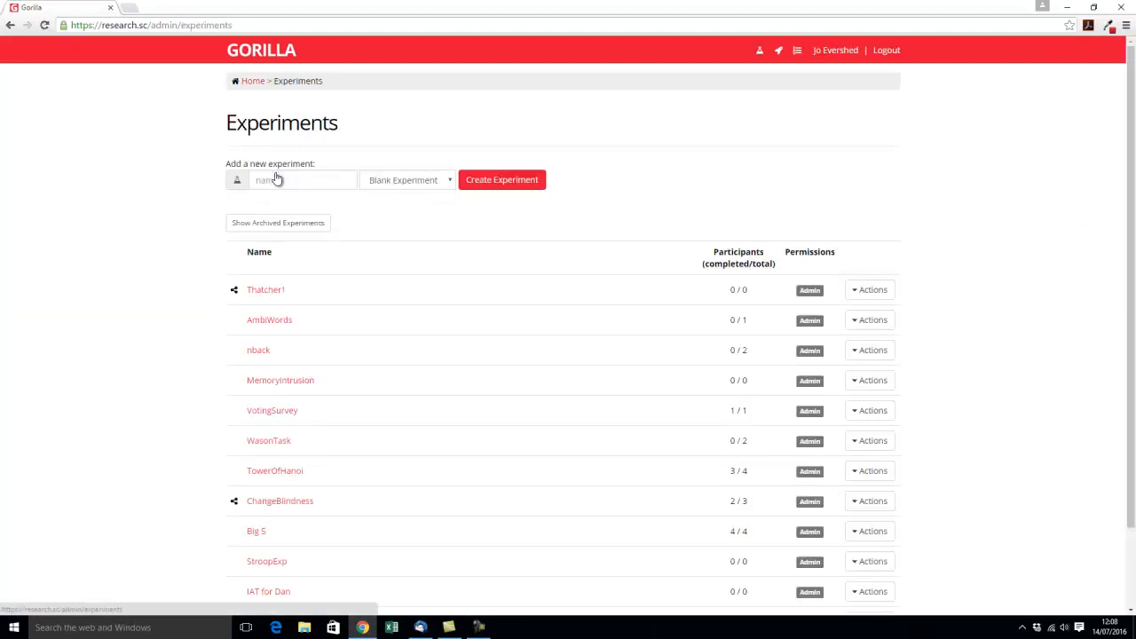
{"action": "left_click", "coordinate": [289, 182]}
{"action": "type", "text": "ChangeBlindness"}
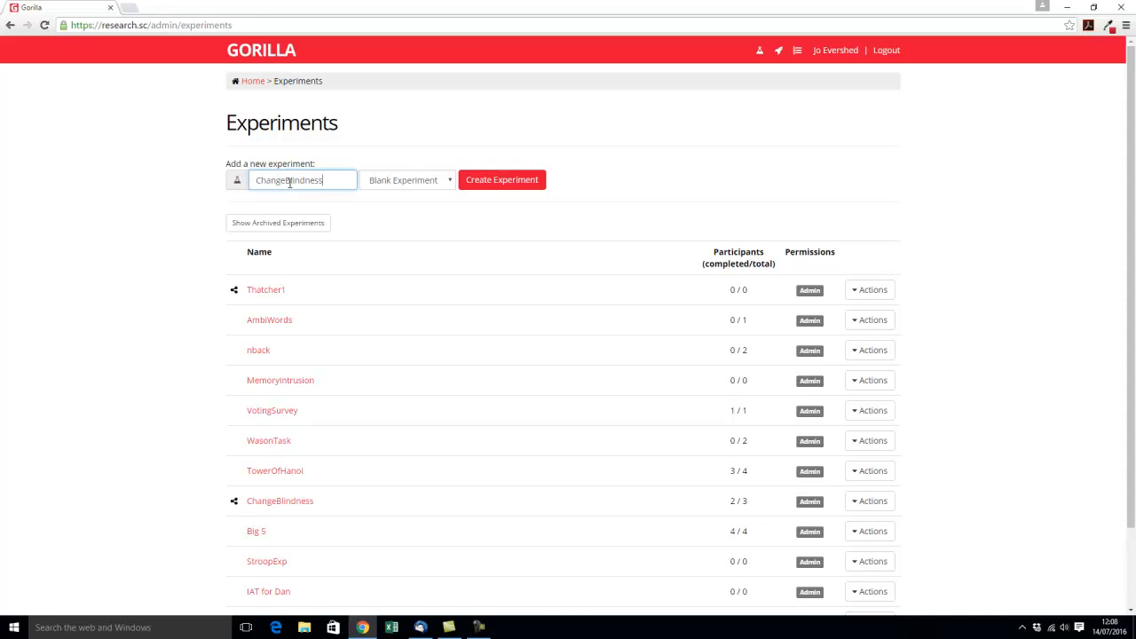
{"action": "left_click", "coordinate": [498, 182]}
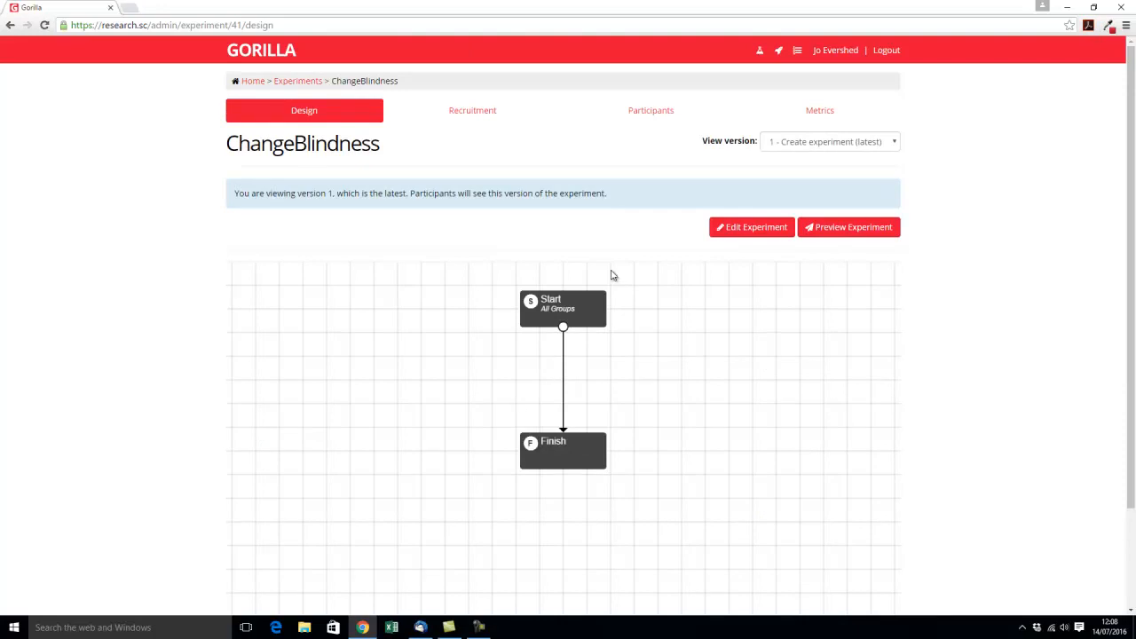
Start editing the experiment design and add the existing ChangeBlindness2 task as a new element
{"action": "left_click", "coordinate": [735, 228]}
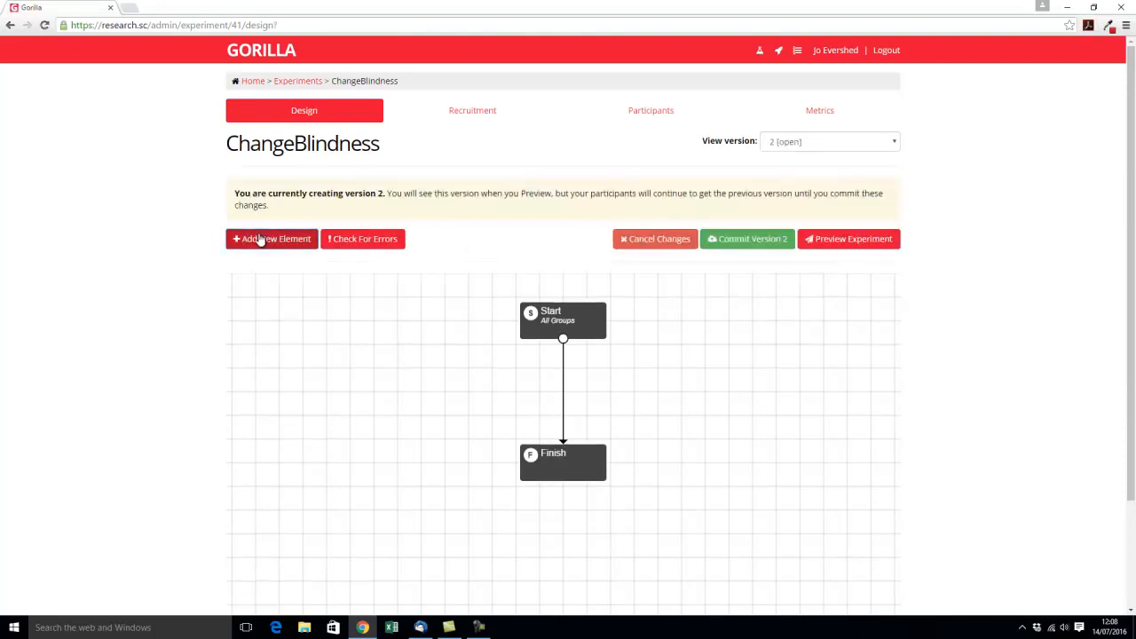
{"action": "left_click", "coordinate": [259, 238]}
{"action": "left_click", "coordinate": [435, 140]}
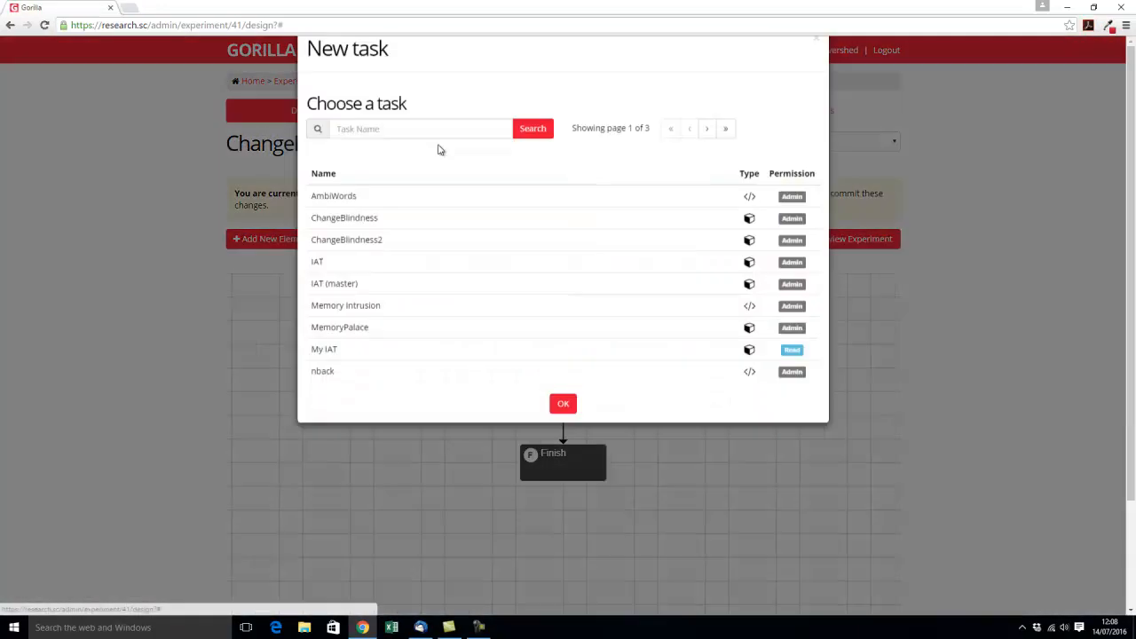
{"action": "left_click", "coordinate": [375, 270]}
{"action": "left_click", "coordinate": [561, 435]}
Arrange the experiment tree so the ChangeBlindness2 task sits between Start and Finish and is linked to both
{"action": "left_click_drag", "start_coordinate": [323, 301], "coordinate": [515, 397]}
{"action": "left_click_drag", "start_coordinate": [563, 338], "coordinate": [570, 465]}
{"action": "left_click_drag", "start_coordinate": [520, 404], "coordinate": [590, 404]}
{"action": "left_click_drag", "start_coordinate": [592, 463], "coordinate": [587, 509]}
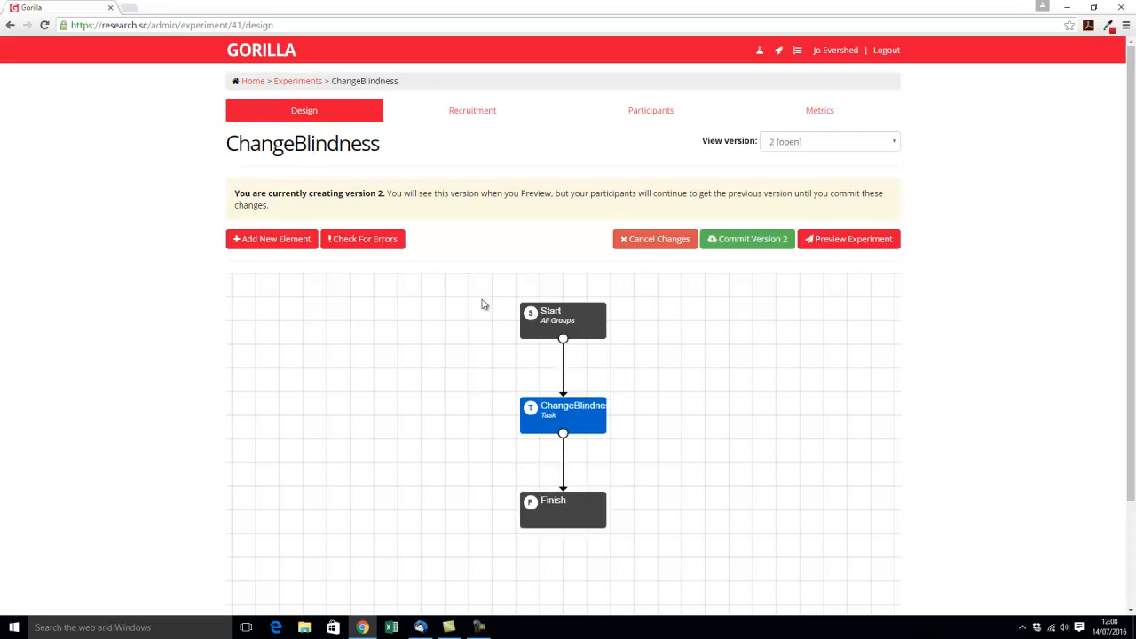
Set the ChangeBlindness2 task's image duration to 2000 ms and mask duration to 80 ms, and save the settings
{"action": "left_click", "coordinate": [573, 413]}
{"action": "left_click", "coordinate": [345, 203]}
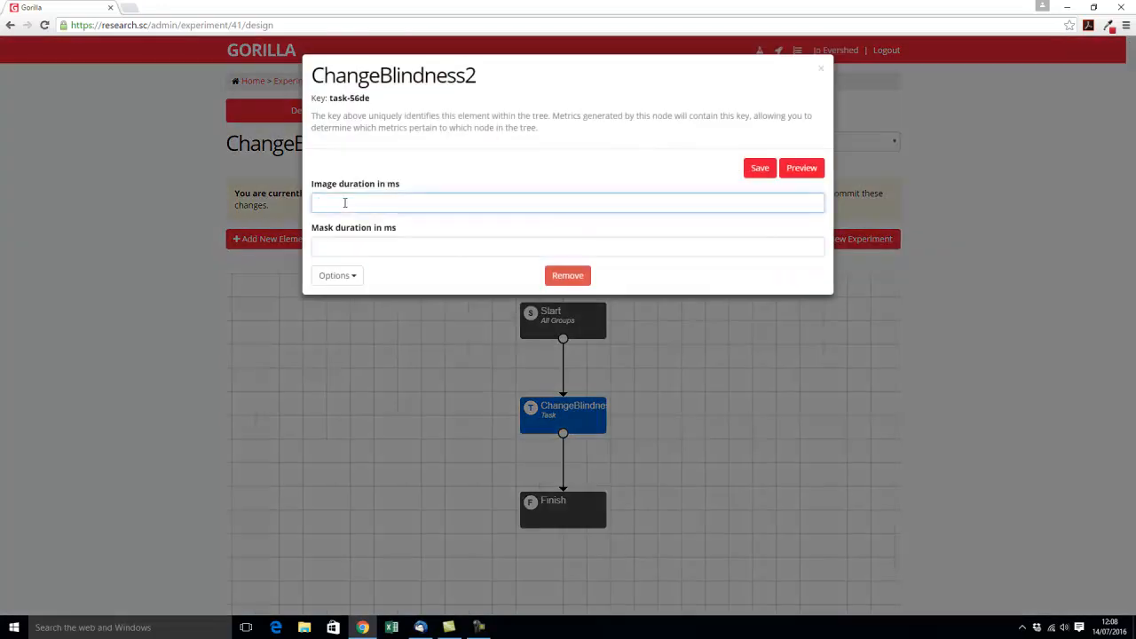
{"action": "left_click", "coordinate": [353, 248]}
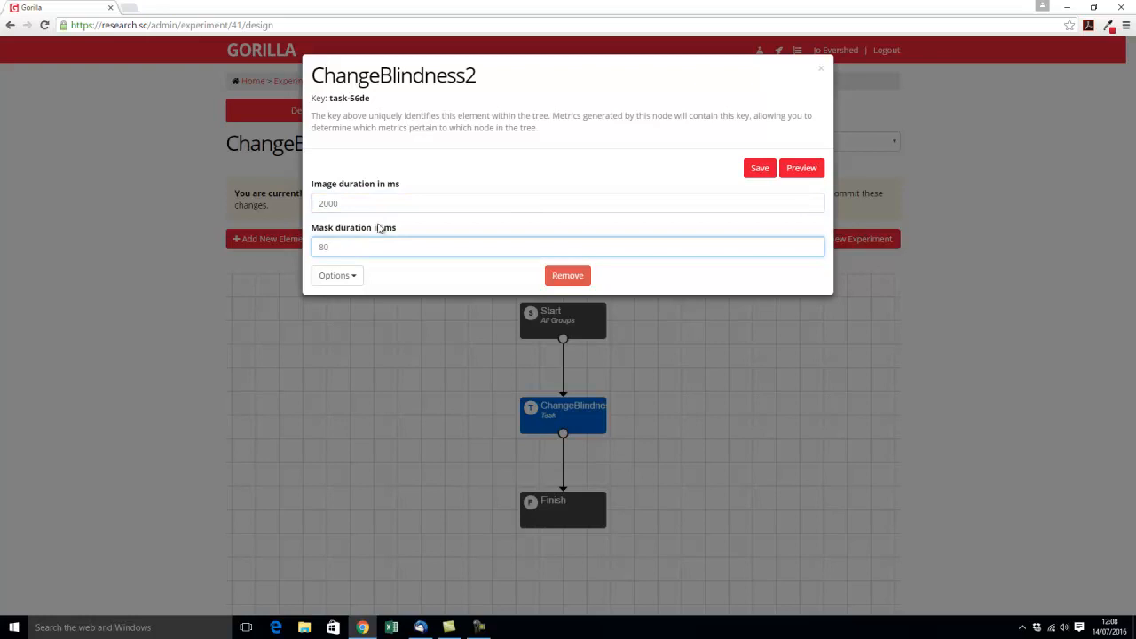
{"action": "left_click", "coordinate": [756, 169]}
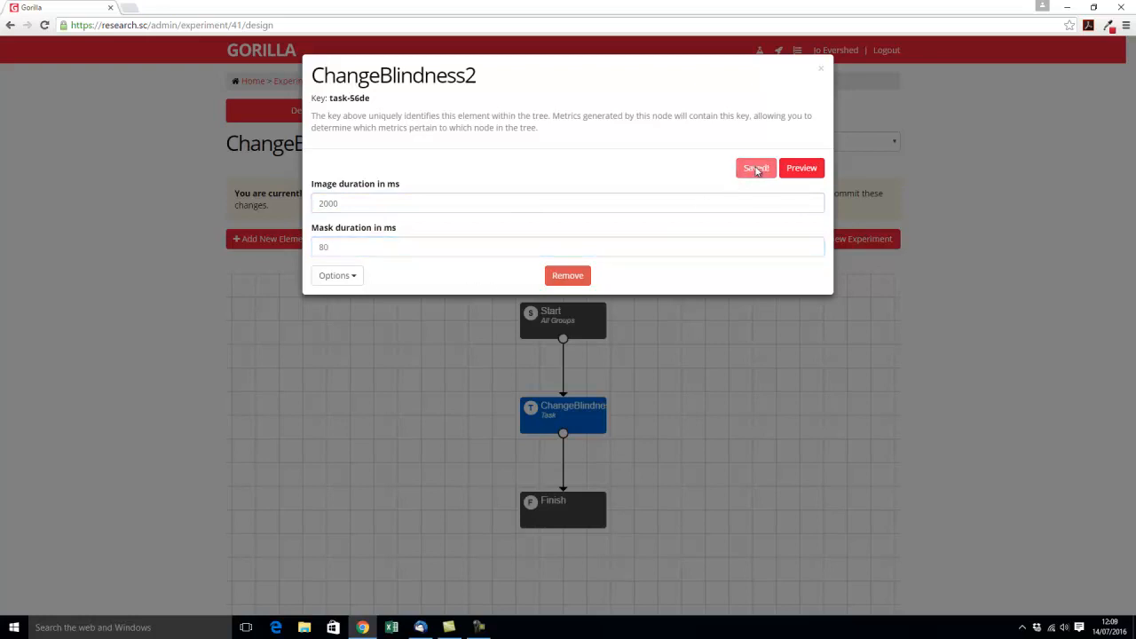
{"action": "left_click", "coordinate": [821, 70]}
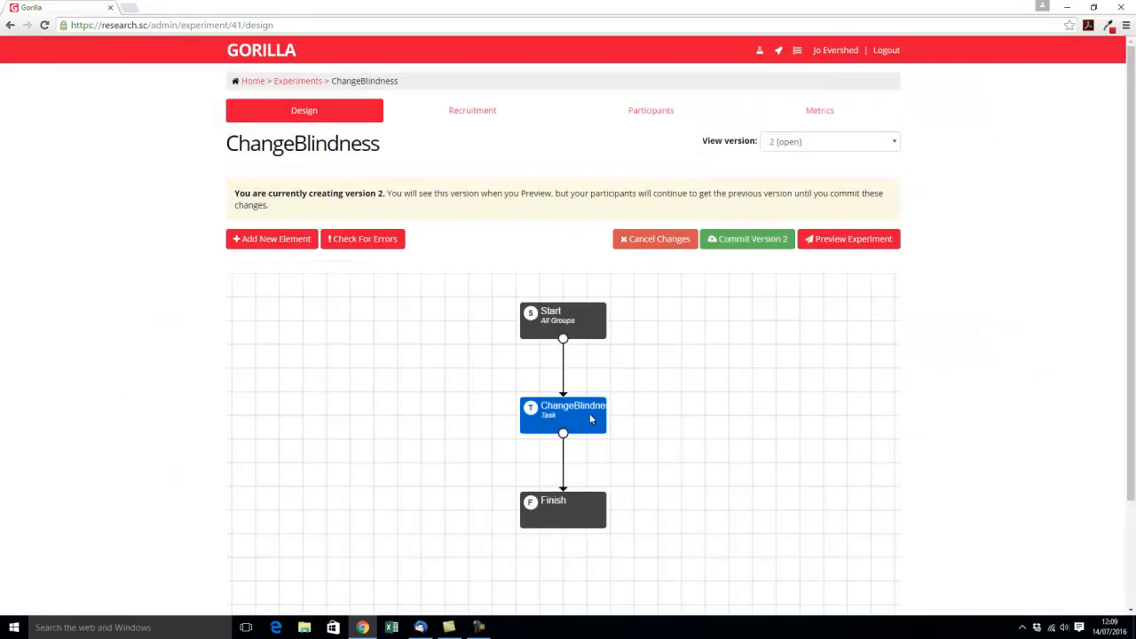
Preview the experiment, running the change blindness task through to its finish and returning to the design
{"action": "left_click", "coordinate": [846, 242]}
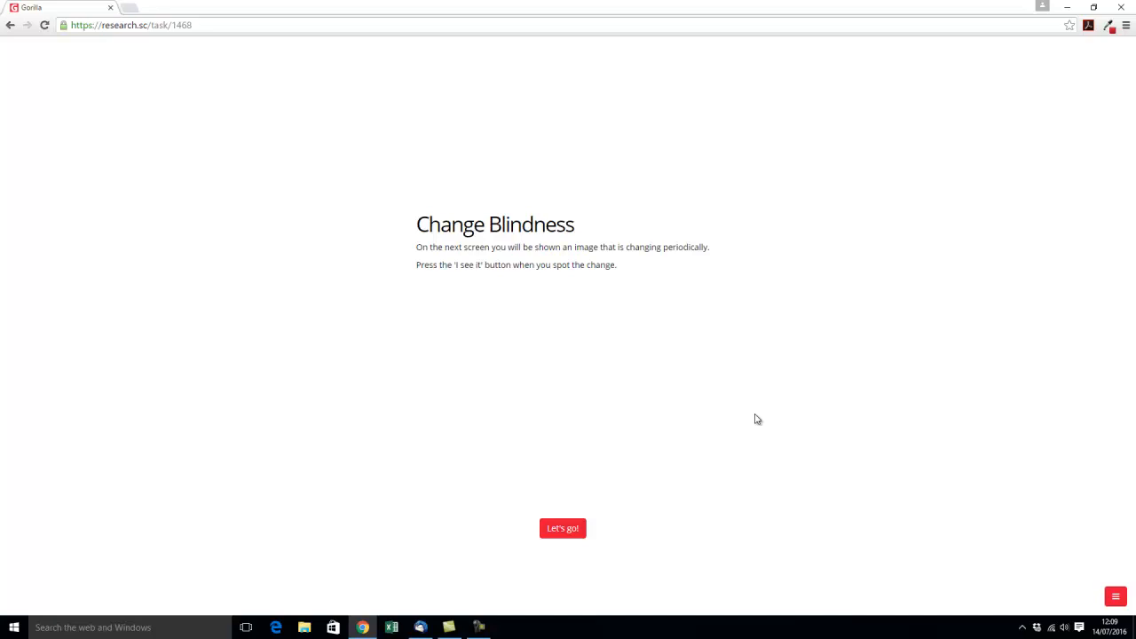
{"action": "left_click", "coordinate": [562, 530]}
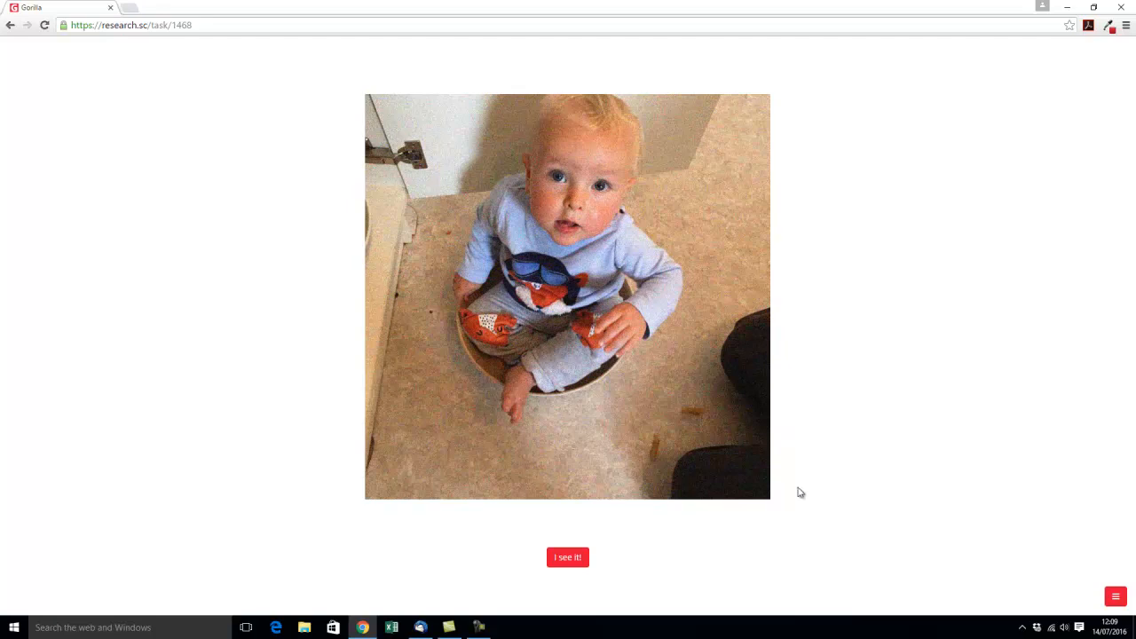
{"action": "left_click", "coordinate": [569, 560]}
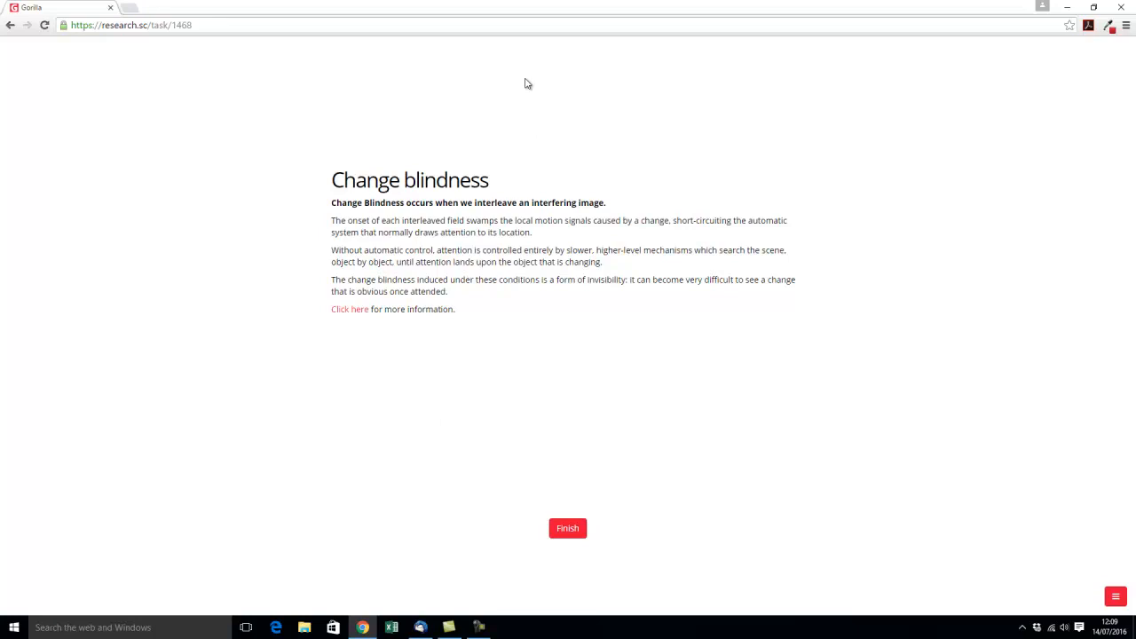
{"action": "left_click", "coordinate": [568, 531]}
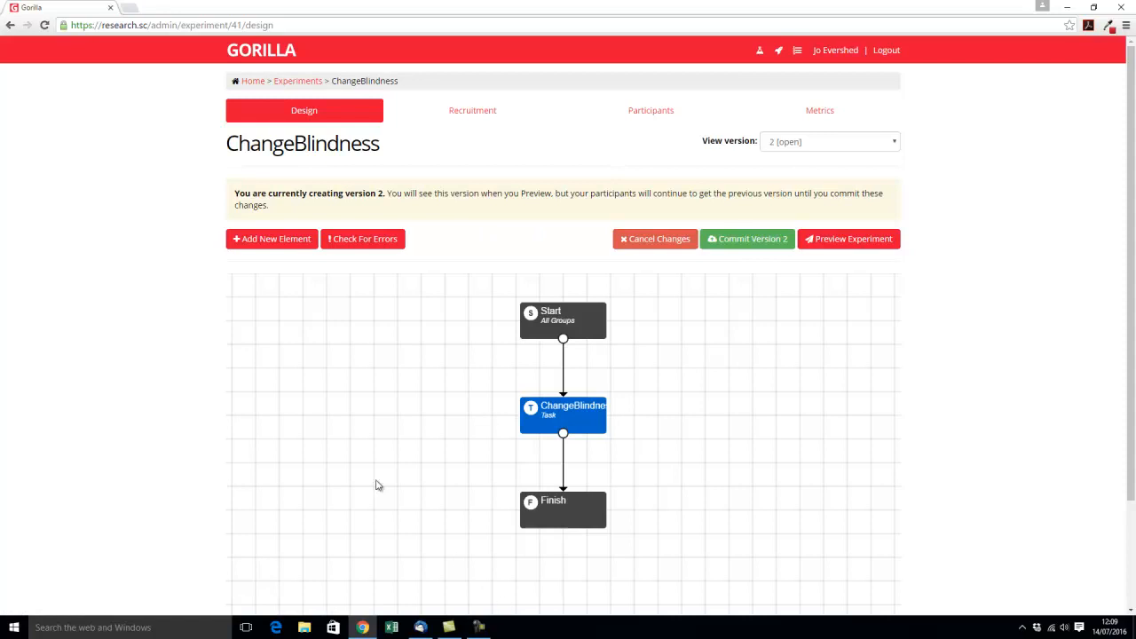
Add the existing Consent questionnaire to the experiment design
{"action": "left_click", "coordinate": [261, 240]}
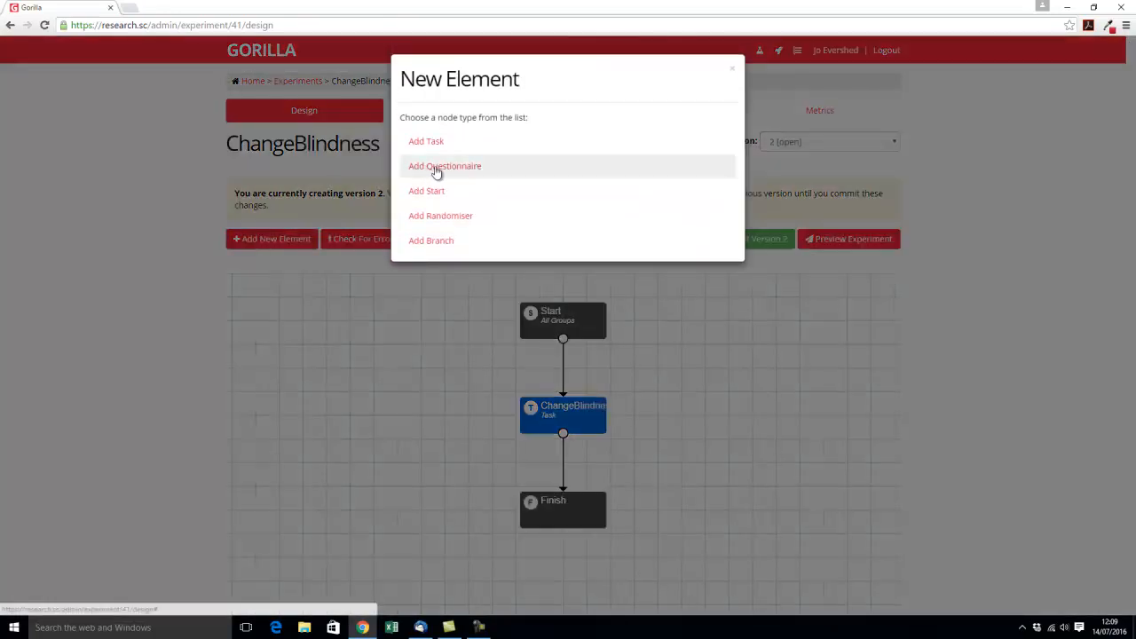
{"action": "left_click", "coordinate": [436, 170]}
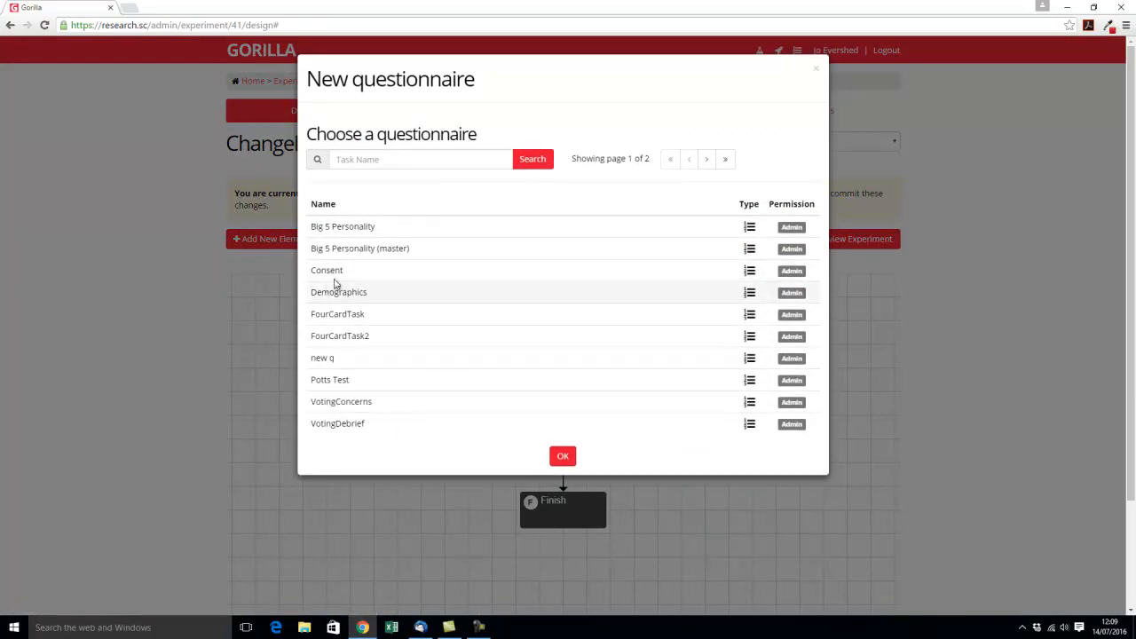
{"action": "left_click", "coordinate": [355, 271]}
{"action": "left_click", "coordinate": [563, 456]}
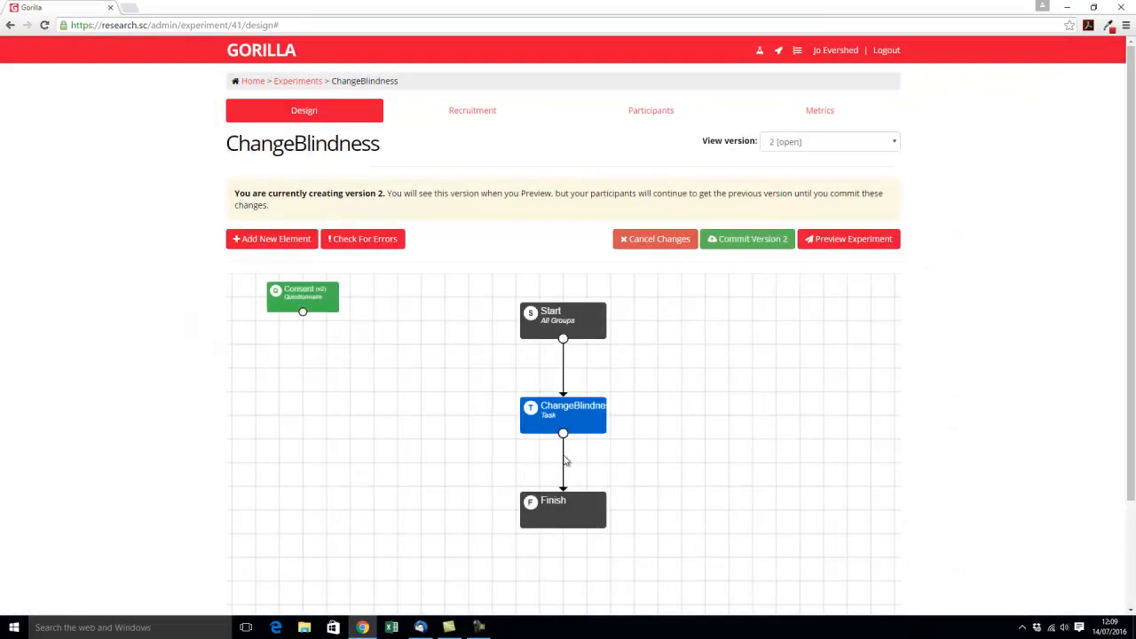
Add the existing Demographics questionnaire to the experiment design
{"action": "left_click", "coordinate": [274, 242]}
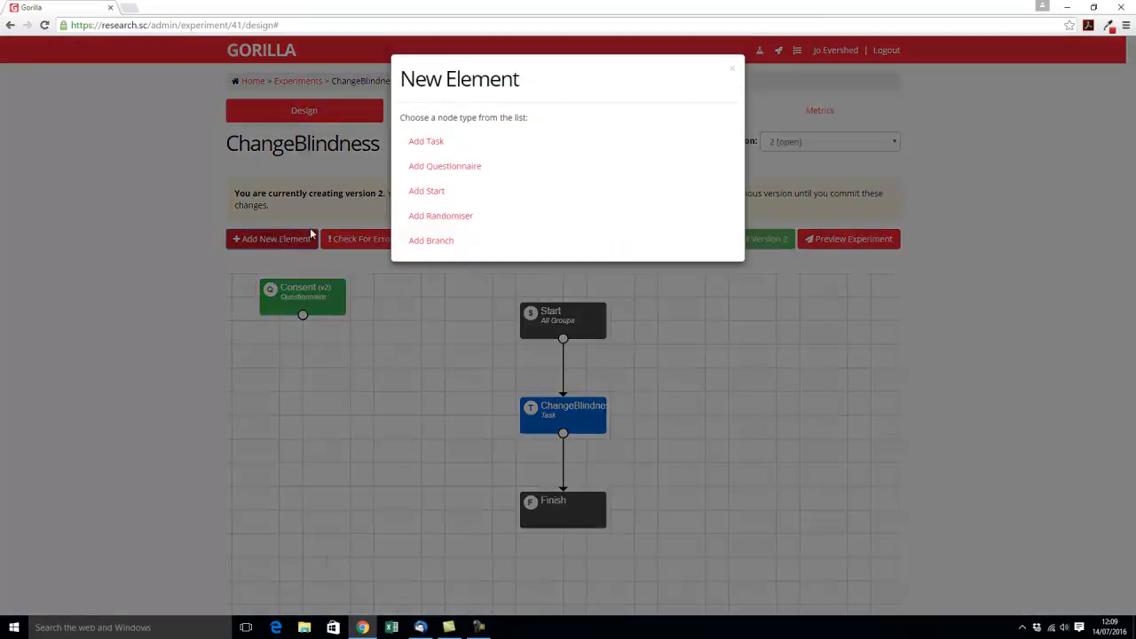
{"action": "left_click", "coordinate": [458, 168]}
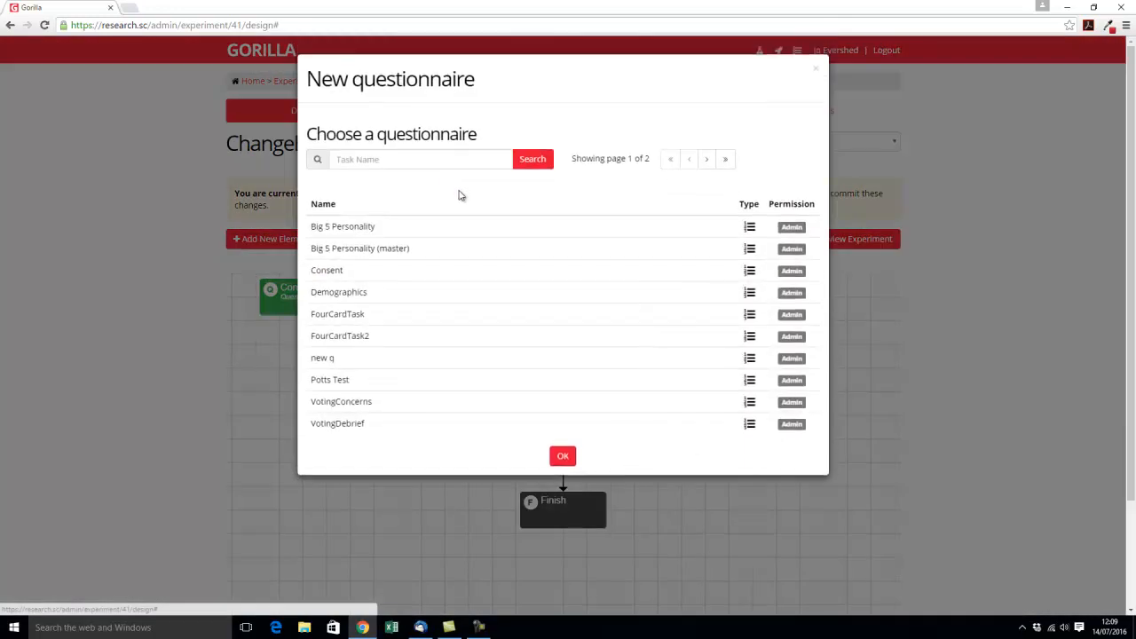
{"action": "left_click", "coordinate": [355, 292]}
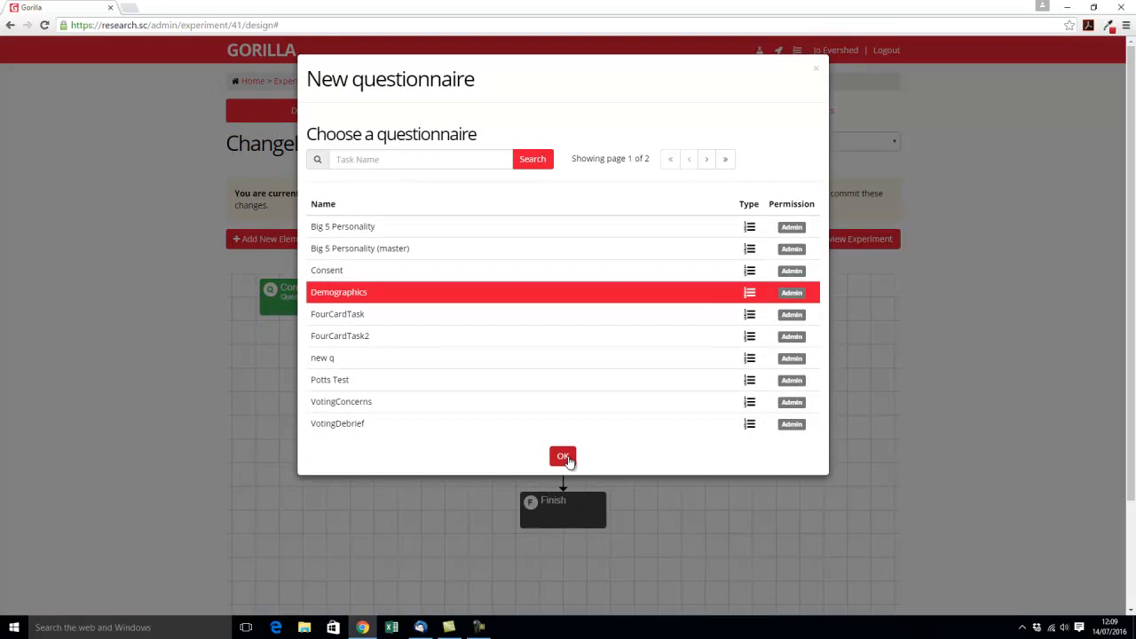
{"action": "left_click", "coordinate": [563, 456]}
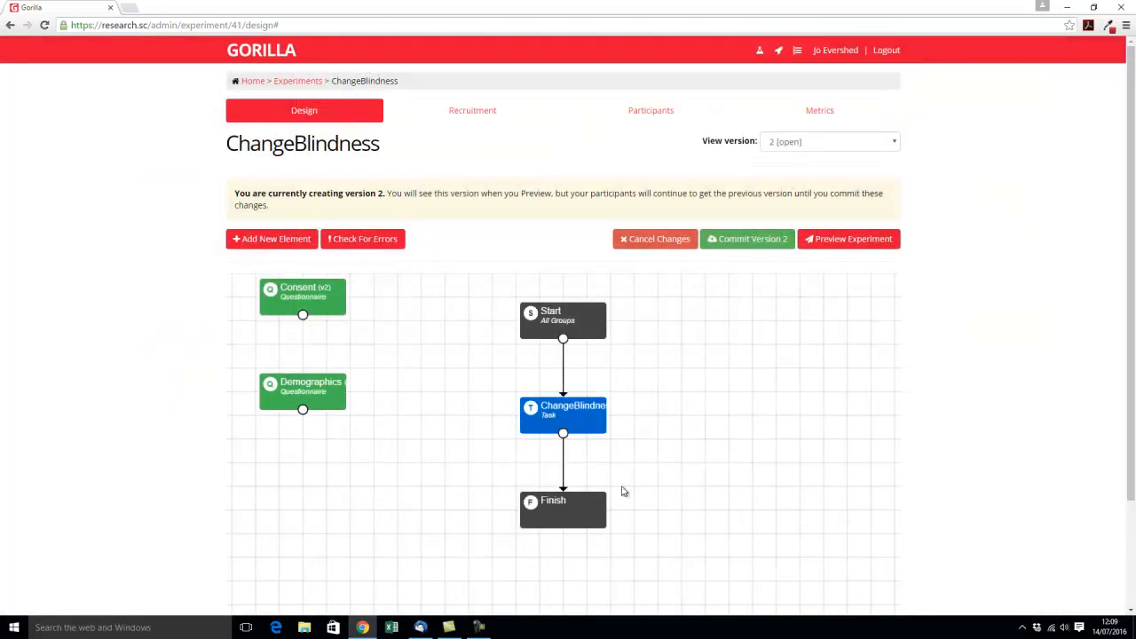
Rearrange and link the experiment tree in the order Start, Consent, Demographics, ChangeBlindness2 task, Finish
{"action": "scroll", "coordinate": [617, 495], "scroll_direction": "down", "scroll_amount": 2}
{"action": "left_click_drag", "start_coordinate": [584, 393], "coordinate": [583, 449]}
{"action": "left_click_drag", "start_coordinate": [581, 299], "coordinate": [579, 351]}
{"action": "left_click_drag", "start_coordinate": [343, 178], "coordinate": [574, 251]}
{"action": "left_click_drag", "start_coordinate": [343, 271], "coordinate": [587, 302]}
{"action": "left_click_drag", "start_coordinate": [586, 324], "coordinate": [570, 355]}
{"action": "left_click_drag", "start_coordinate": [576, 416], "coordinate": [582, 480]}
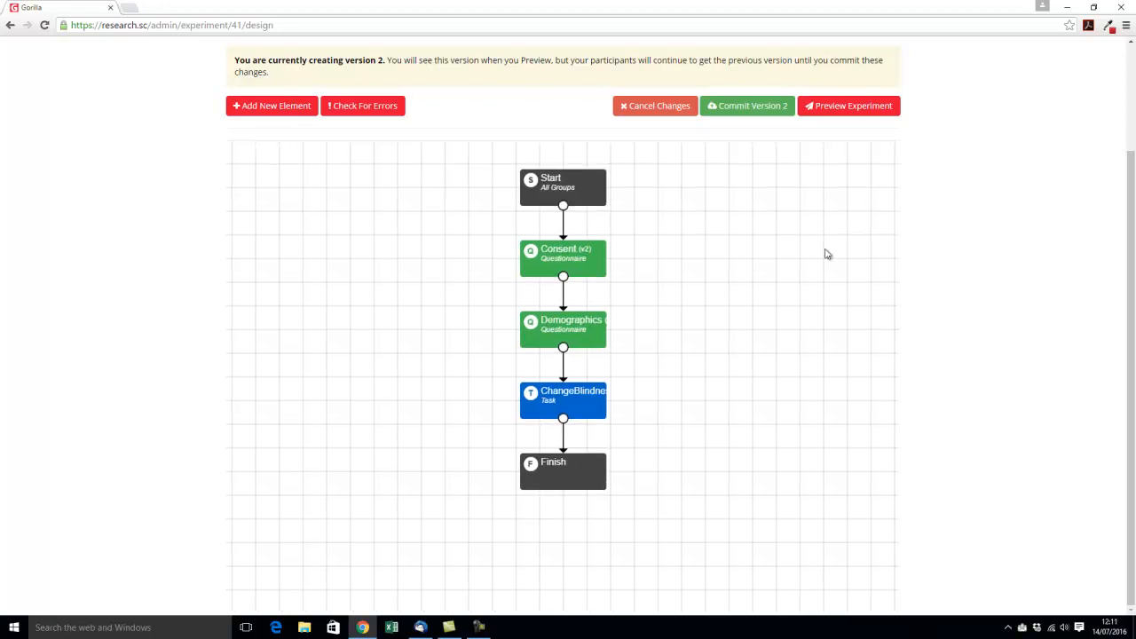
Open the Demographics questionnaire from its experiment node in the editor and start editing a new version
{"action": "left_click", "coordinate": [572, 328]}
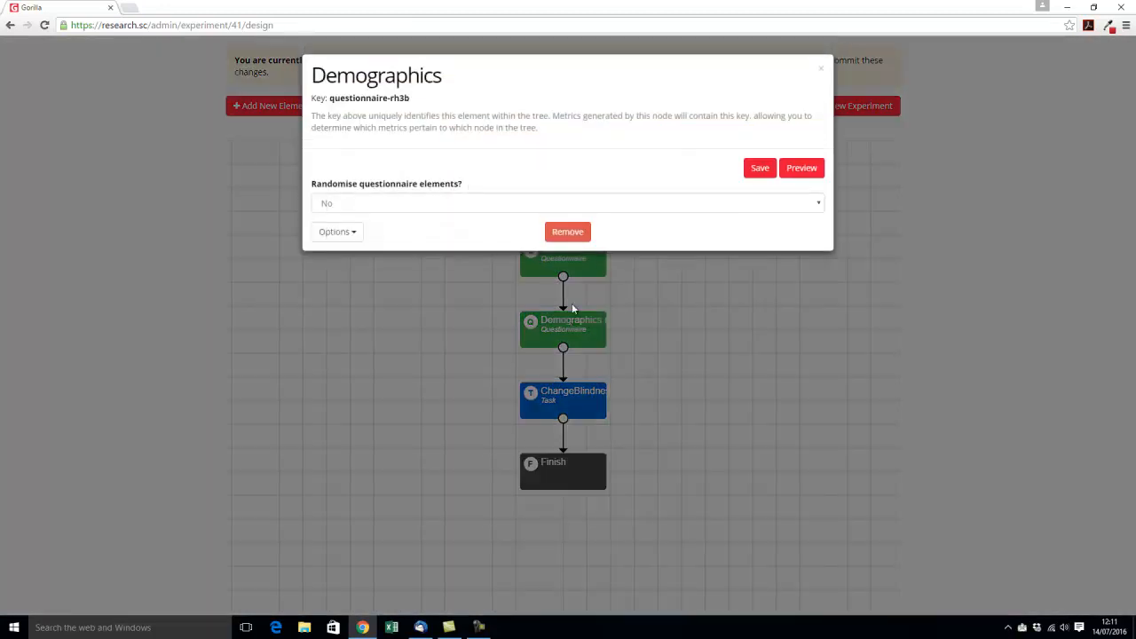
{"action": "left_click", "coordinate": [352, 234]}
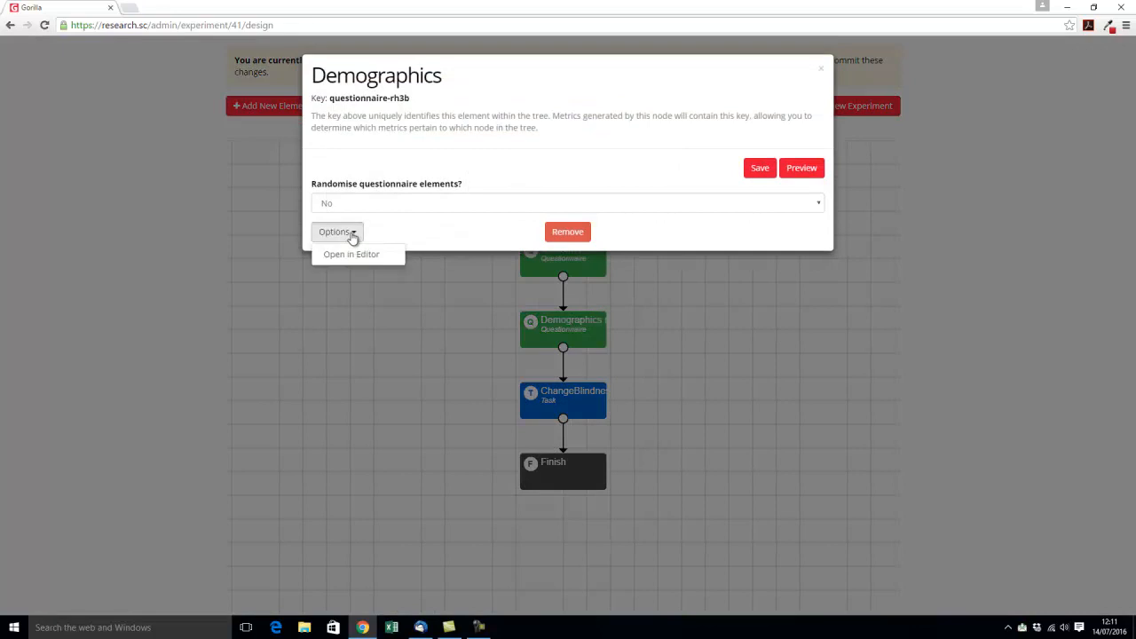
{"action": "left_click", "coordinate": [350, 255]}
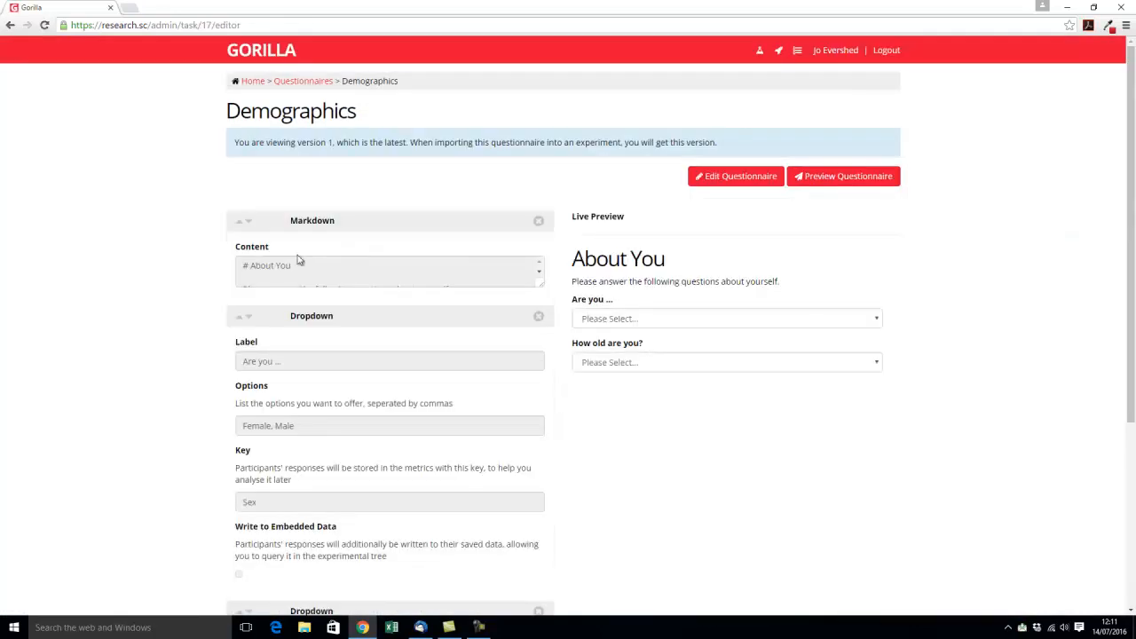
{"action": "left_click", "coordinate": [718, 177]}
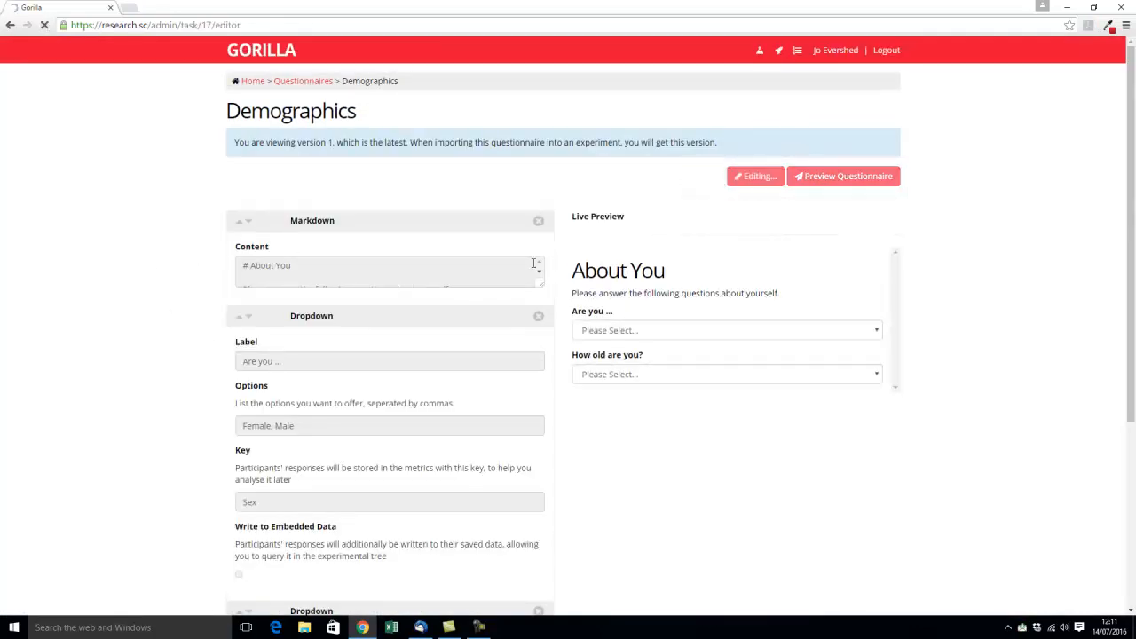
Examine the questionnaire's Markdown and Dropdown elements alongside the live preview
{"action": "left_click", "coordinate": [306, 311]}
{"action": "scroll", "coordinate": [307, 310], "scroll_direction": "down", "scroll_amount": 1}
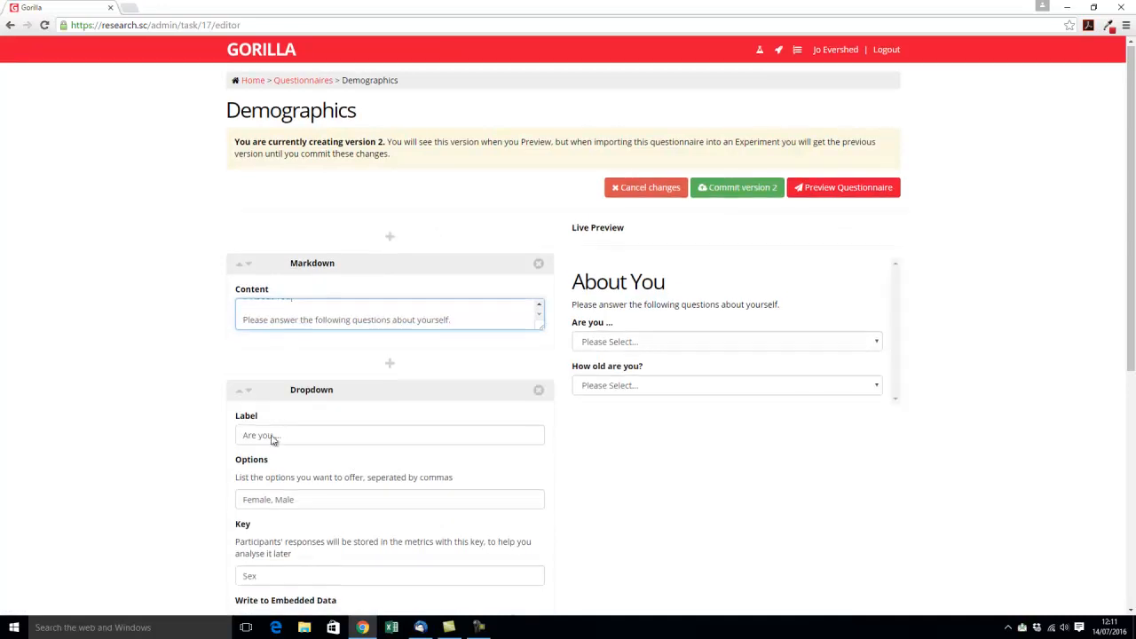
{"action": "scroll", "coordinate": [269, 430], "scroll_direction": "down", "scroll_amount": 2}
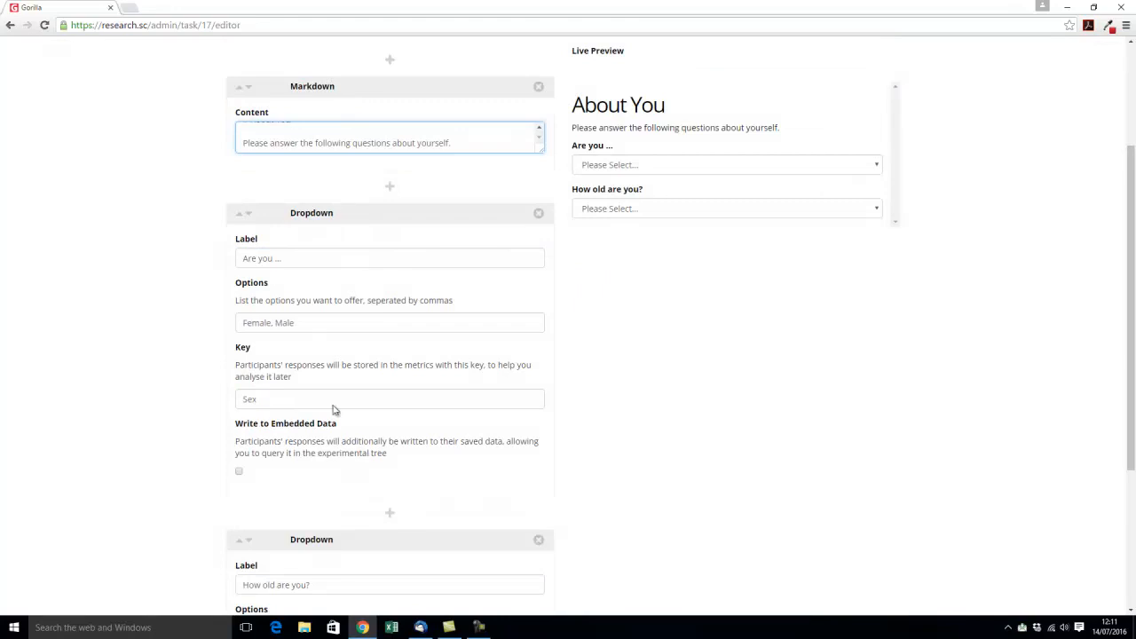
{"action": "scroll", "coordinate": [301, 417], "scroll_direction": "down", "scroll_amount": 2}
{"action": "scroll", "coordinate": [399, 461], "scroll_direction": "up", "scroll_amount": 1}
{"action": "scroll", "coordinate": [397, 463], "scroll_direction": "up", "scroll_amount": 4}
{"action": "scroll", "coordinate": [340, 305], "scroll_direction": "up", "scroll_amount": 1}
{"action": "left_click", "coordinate": [349, 310]}
{"action": "left_click", "coordinate": [648, 284]}
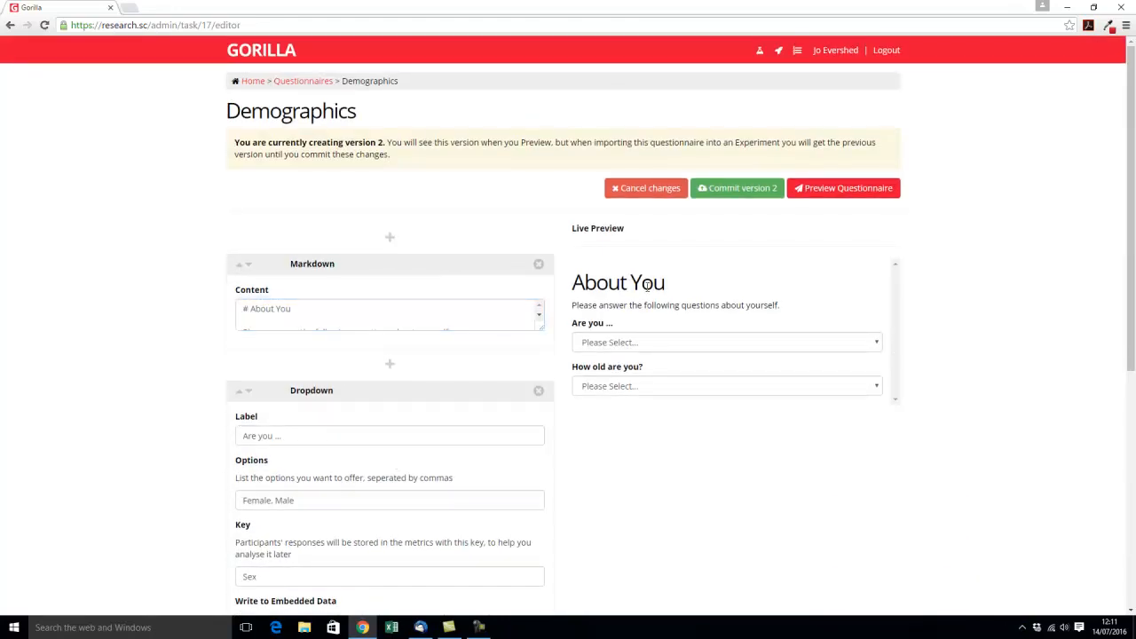
Make the word "yourself" bold in the Markdown introduction and enlarge its content box to show the whole text
{"action": "left_click", "coordinate": [319, 308]}
{"action": "scroll", "coordinate": [321, 311], "scroll_direction": "down", "scroll_amount": 1}
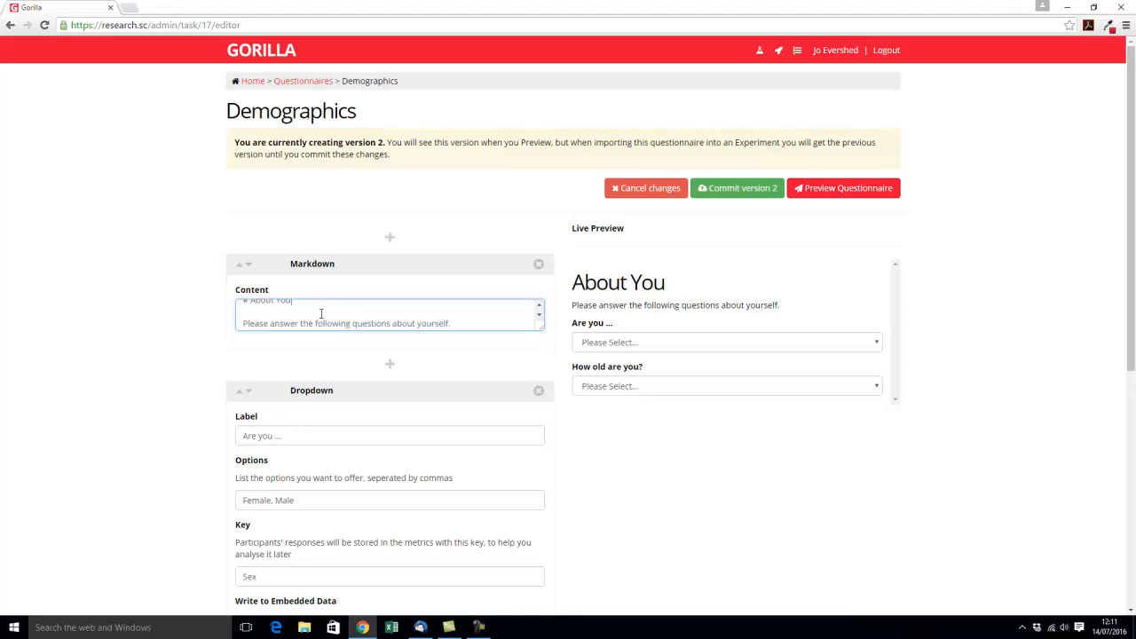
{"action": "left_click", "coordinate": [418, 320]}
{"action": "type", "text": "**"}
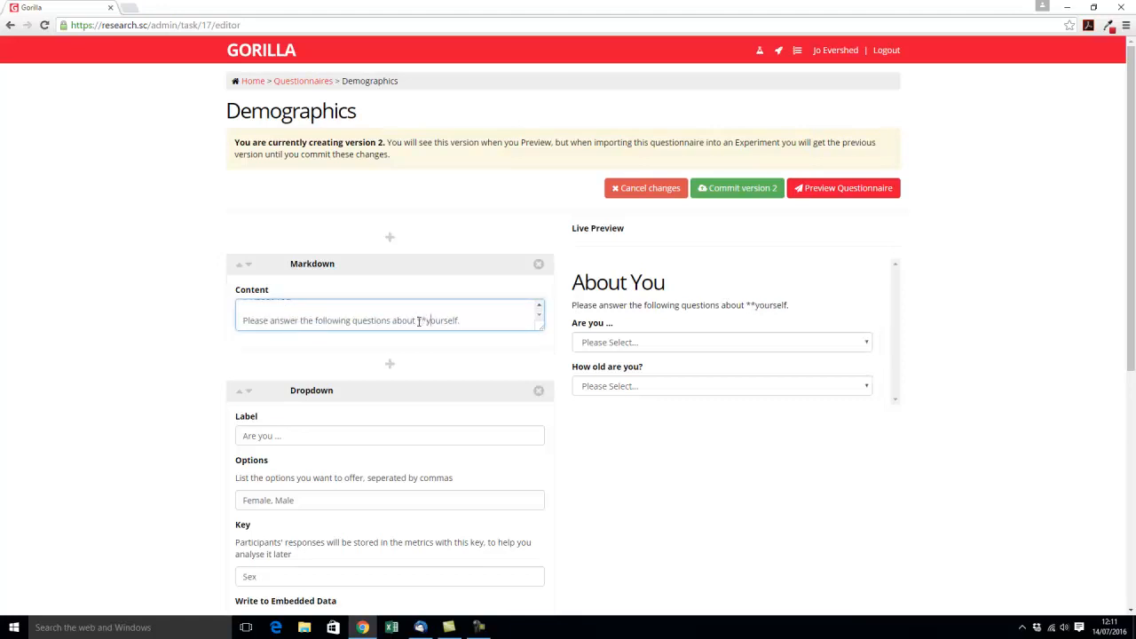
{"action": "type", "text": "**"}
{"action": "scroll", "coordinate": [294, 315], "scroll_direction": "up", "scroll_amount": 1}
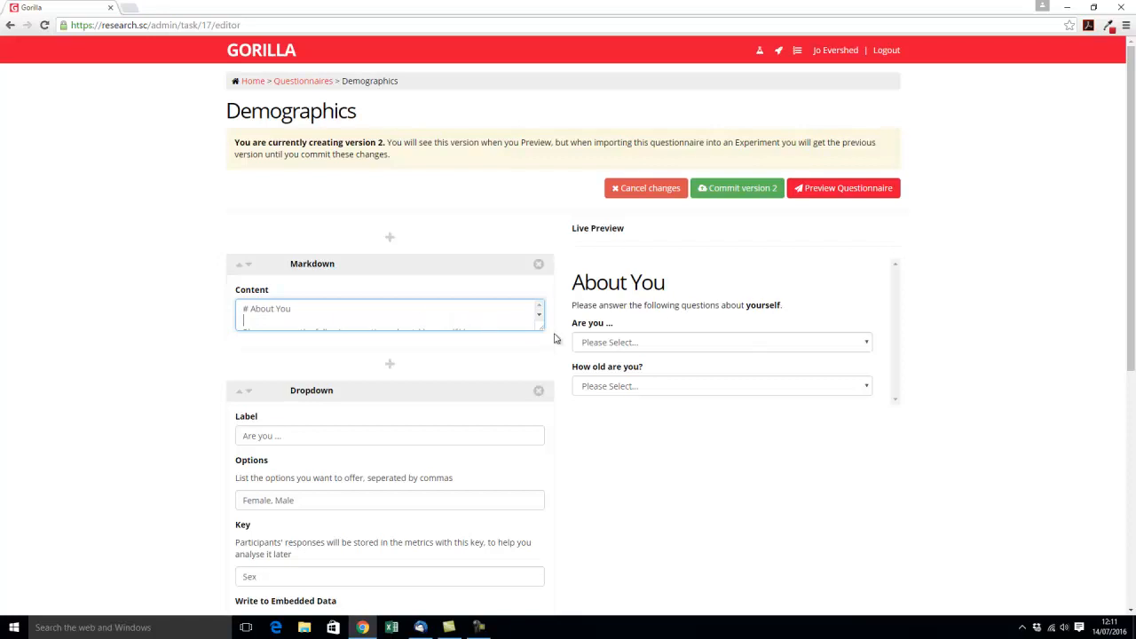
{"action": "left_click_drag", "start_coordinate": [542, 331], "coordinate": [542, 373]}
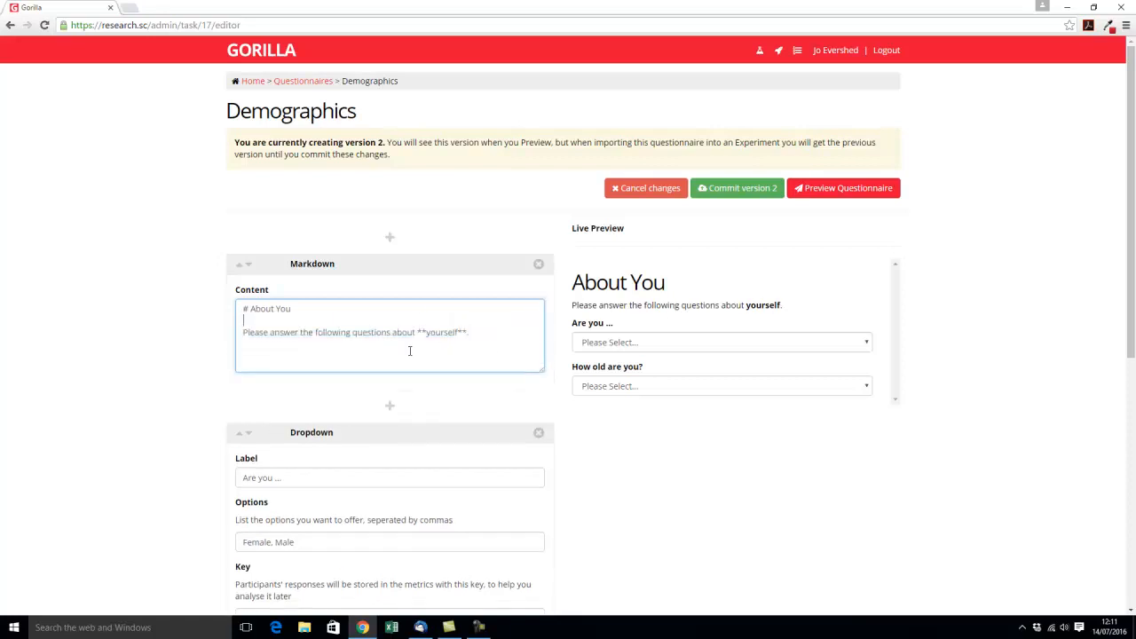
Examine the first dropdown's label and options, and display the answer choices for "Are you ..." in the live preview
{"action": "left_click", "coordinate": [260, 477]}
{"action": "scroll", "coordinate": [302, 484], "scroll_direction": "down", "scroll_amount": 1}
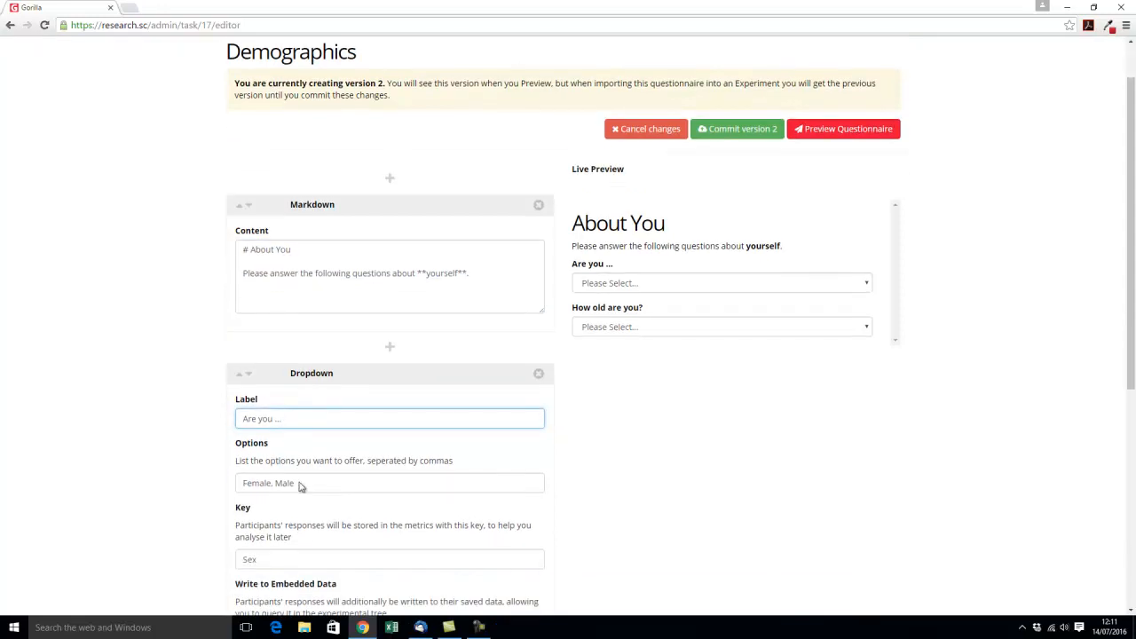
{"action": "left_click", "coordinate": [609, 283]}
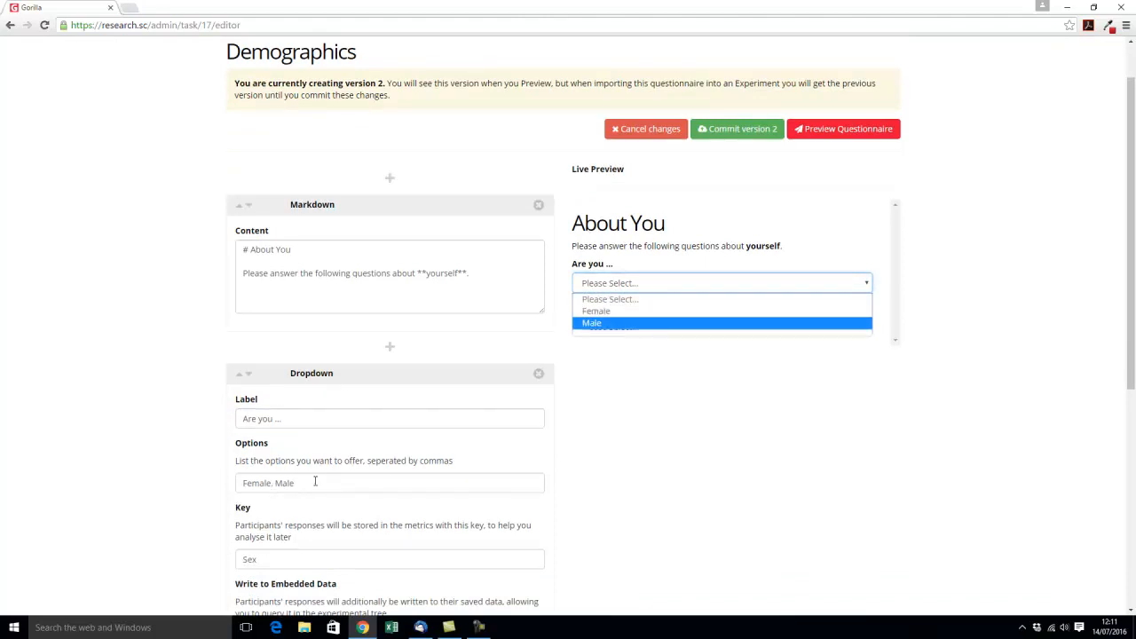
Add "I'd rather not say" as a third option to the "Are you ..." dropdown
{"action": "left_click", "coordinate": [353, 480]}
{"action": "type", "text": ","}
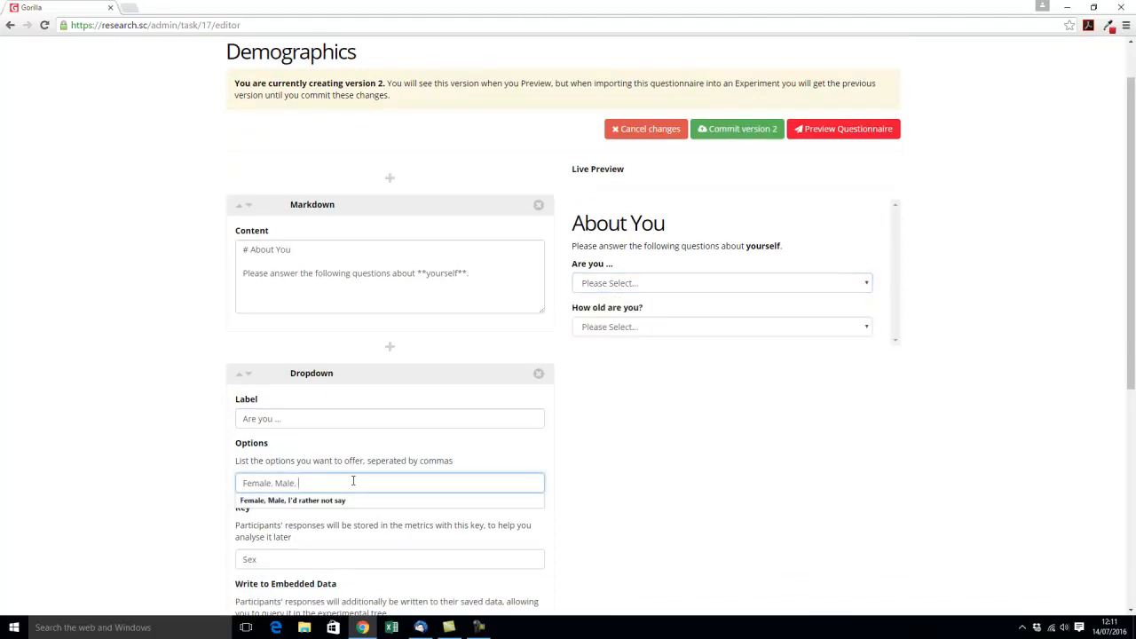
{"action": "key", "text": "Down"}
{"action": "key", "text": "Return"}
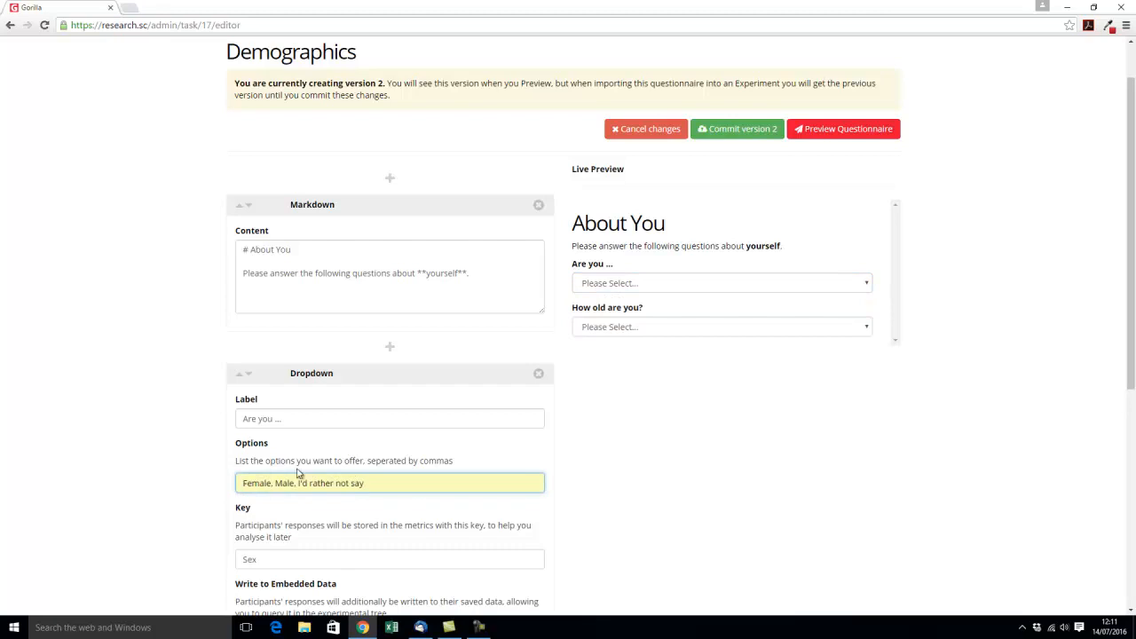
Replace the last age option in the "How old are you?" dropdown with 61-70 and 71+
{"action": "scroll", "coordinate": [320, 468], "scroll_direction": "down", "scroll_amount": 3}
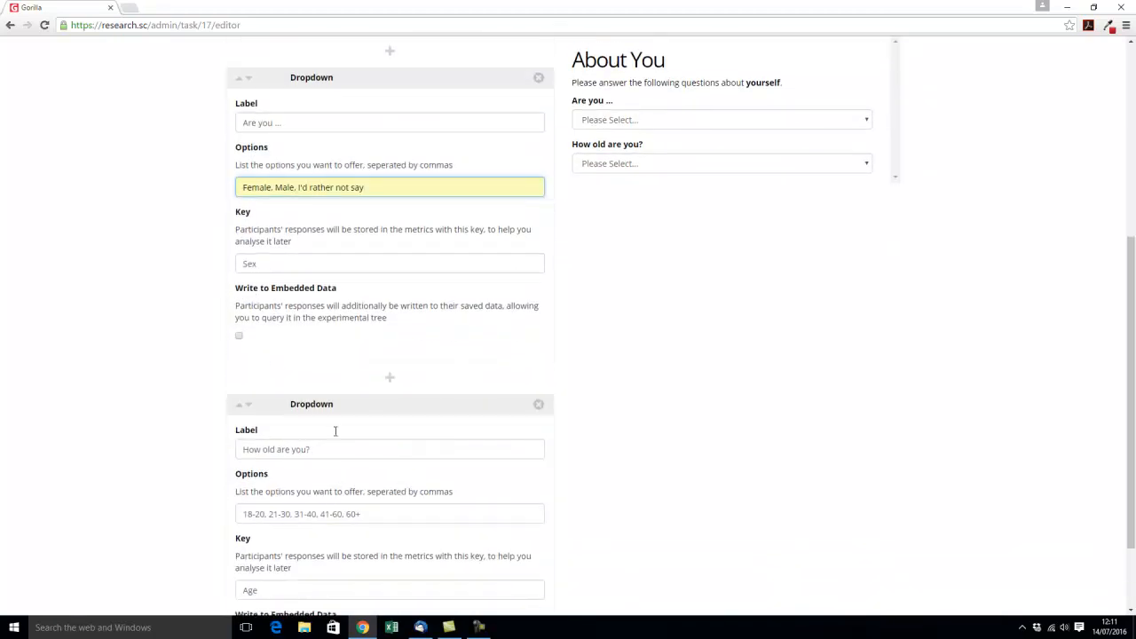
{"action": "left_click", "coordinate": [262, 514]}
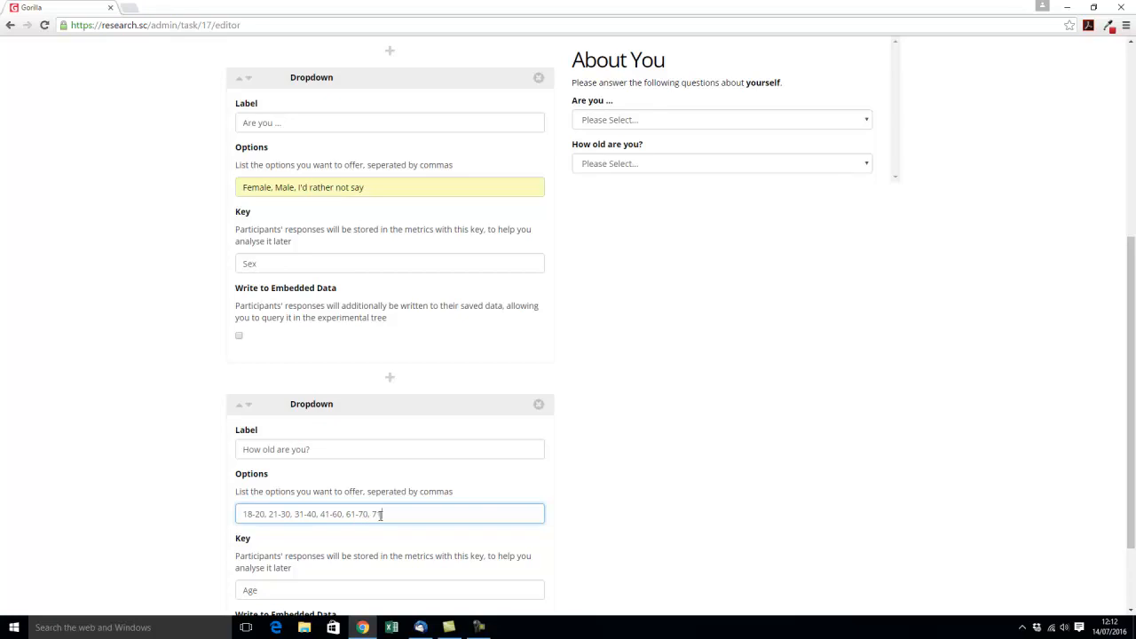
{"action": "left_click", "coordinate": [672, 160]}
{"action": "left_click", "coordinate": [336, 455]}
{"action": "left_click", "coordinate": [652, 168]}
{"action": "scroll", "coordinate": [406, 487], "scroll_direction": "up", "scroll_amount": 1}
{"action": "left_click", "coordinate": [403, 514]}
Add a Slider element below the "How old are you?" dropdown in the questionnaire
{"action": "scroll", "coordinate": [403, 519], "scroll_direction": "down", "scroll_amount": 2}
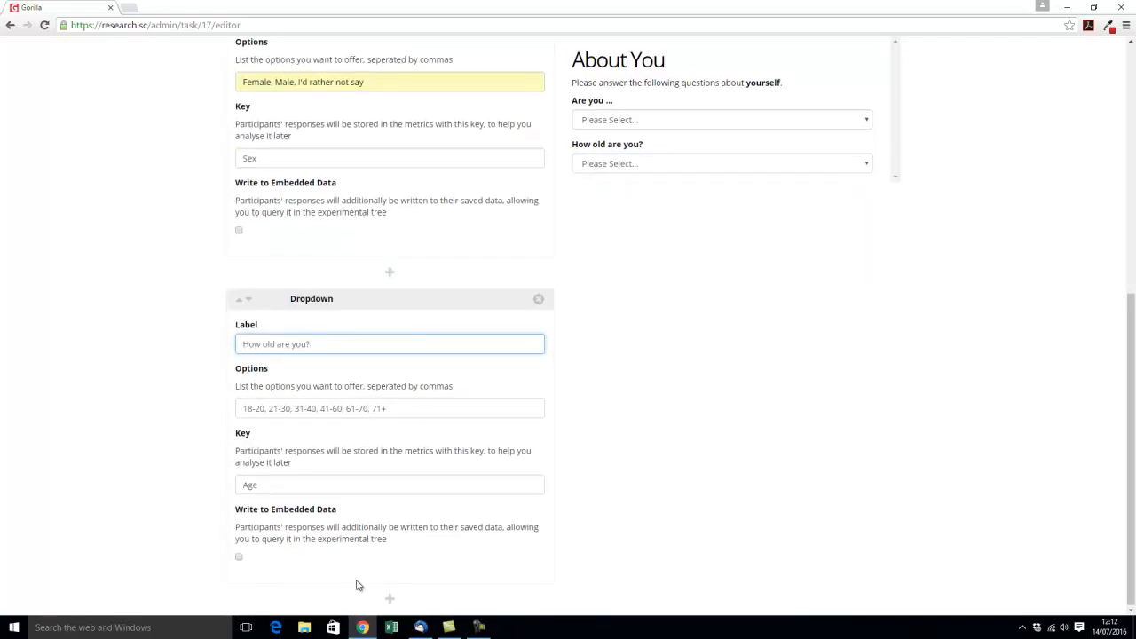
{"action": "left_click", "coordinate": [389, 599]}
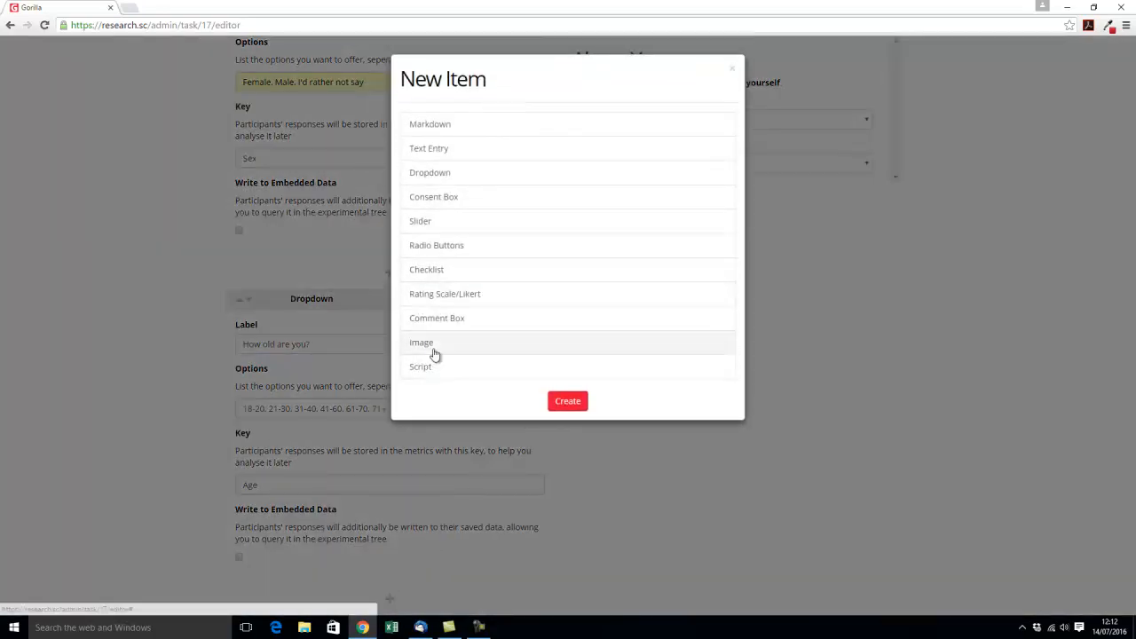
{"action": "left_click", "coordinate": [434, 223]}
{"action": "left_click", "coordinate": [582, 408]}
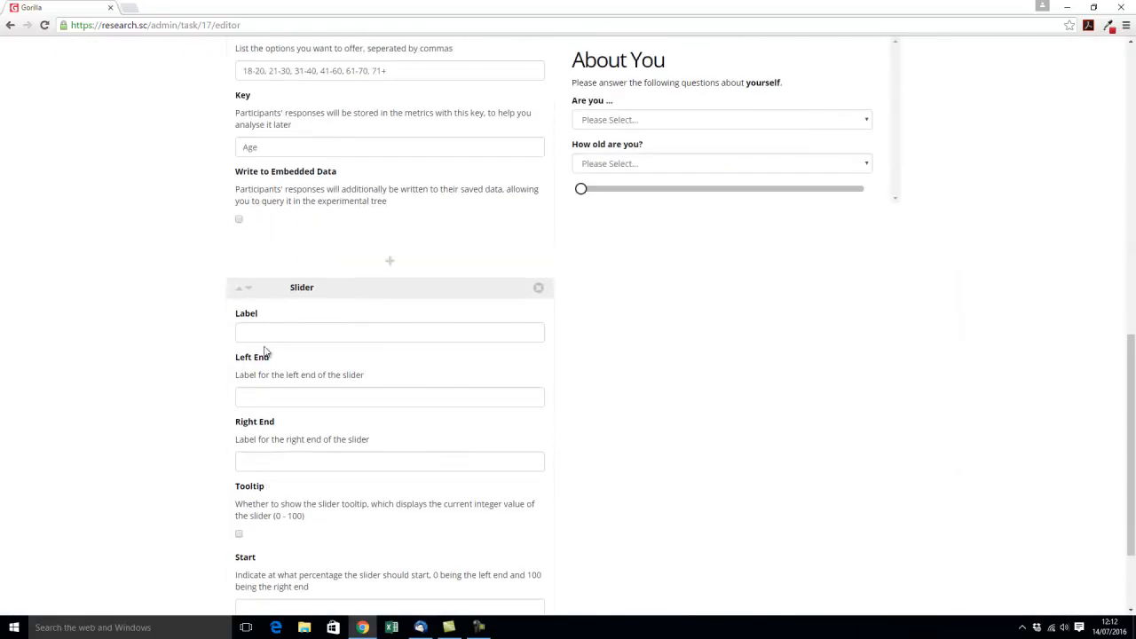
Label the slider "How observant are you?" with "Not at all" as its left end and "I spot everything" as its right end
{"action": "left_click", "coordinate": [267, 334]}
{"action": "type", "text": "How "}
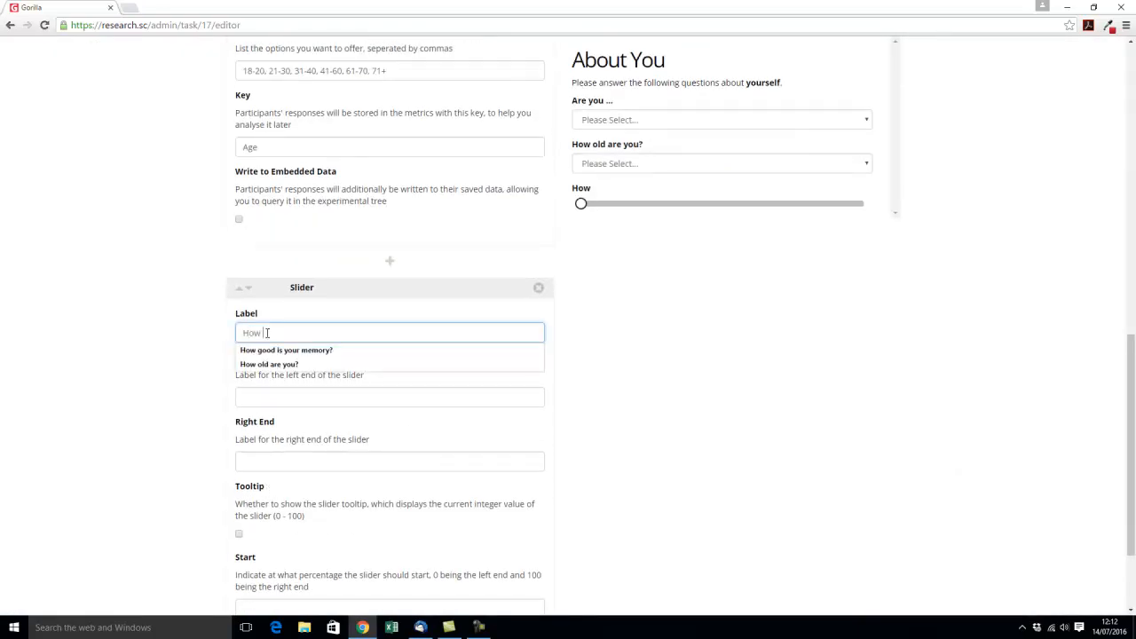
{"action": "type", "text": "observant are you?"}
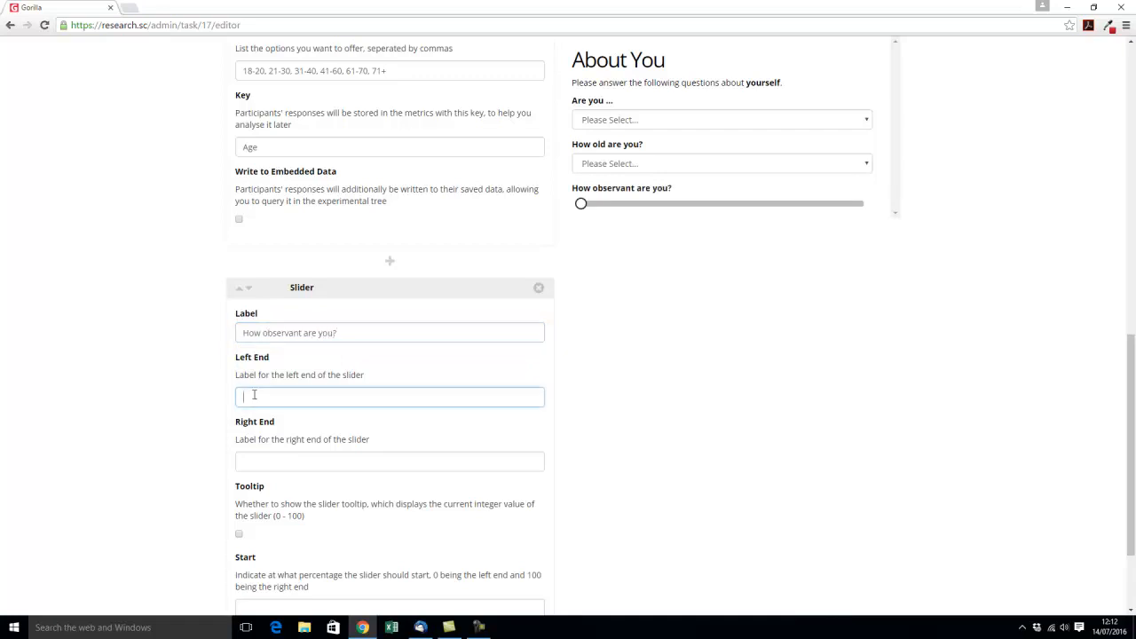
{"action": "type", "text": "Not at all"}
{"action": "left_click", "coordinate": [280, 464]}
{"action": "type", "text": "I spot everything"}
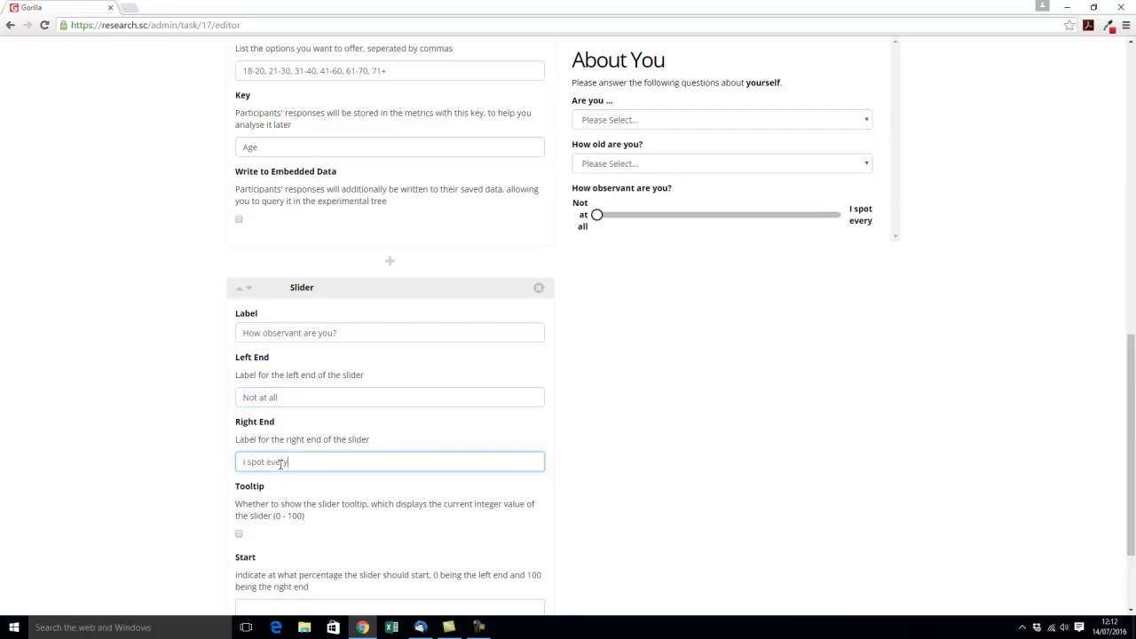
Set the slider's start to 50 and enter a response key for the observancy rating
{"action": "key", "text": "Tab"}
{"action": "key", "text": "Tab"}
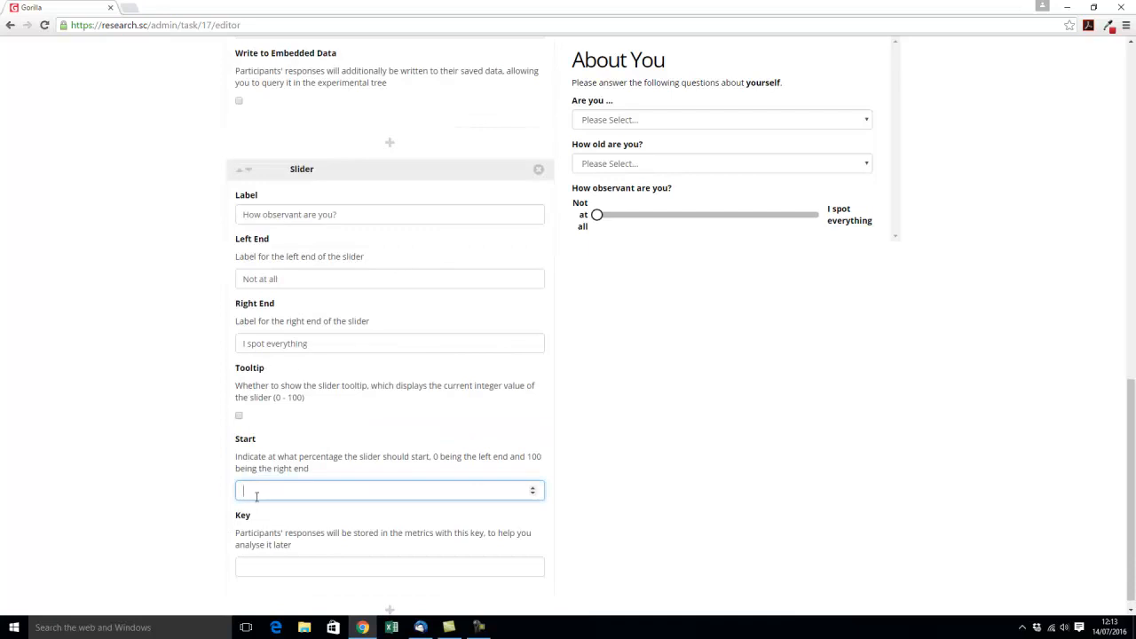
{"action": "type", "text": "50"}
{"action": "left_click", "coordinate": [284, 566]}
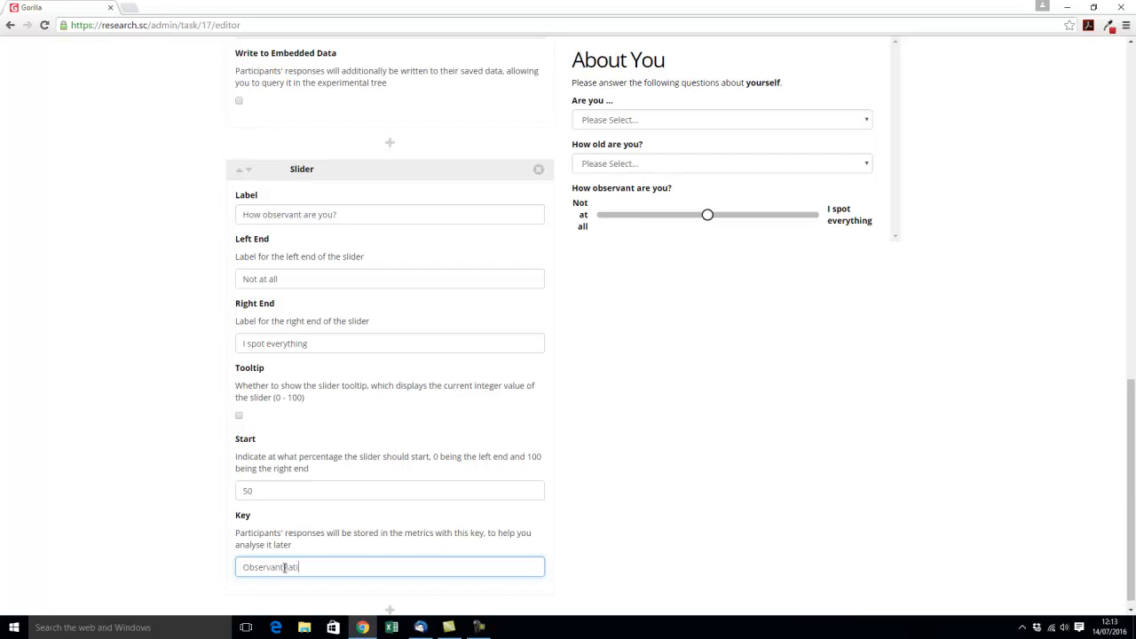
Commit version 2 of the Demographics questionnaire with the summary "add observancy question"
{"action": "scroll", "coordinate": [490, 399], "scroll_direction": "up", "scroll_amount": 10}
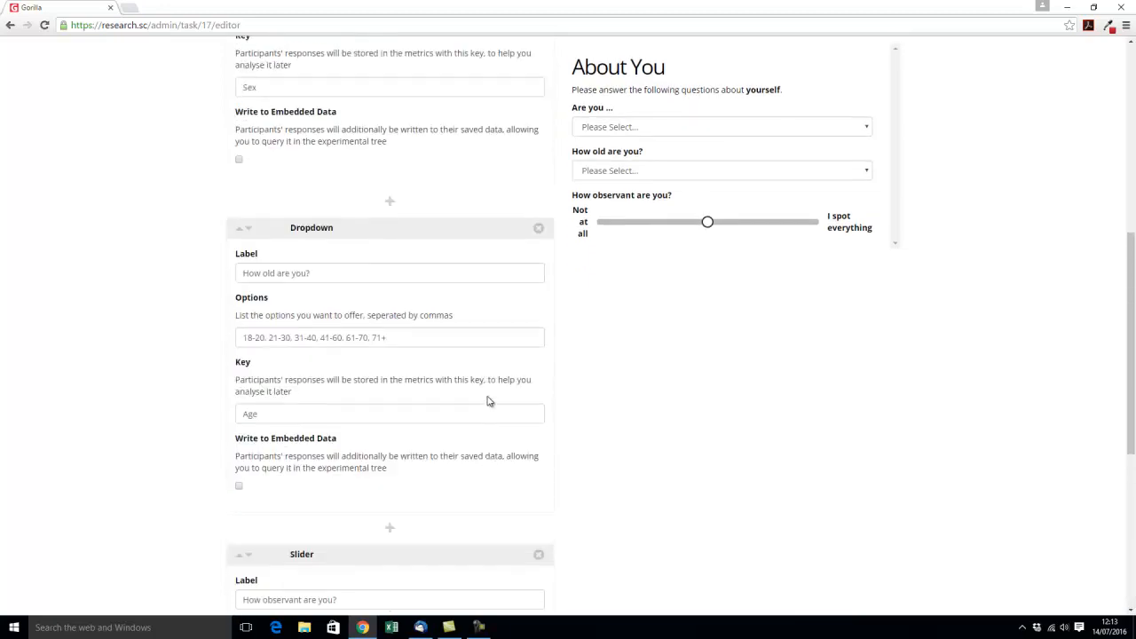
{"action": "left_click", "coordinate": [737, 72]}
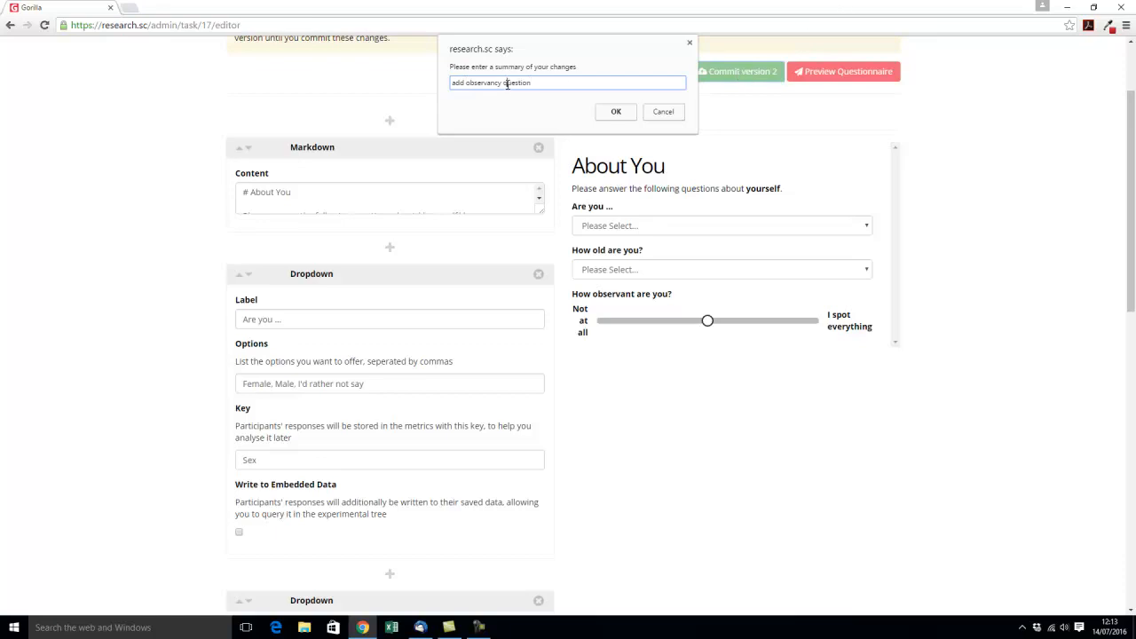
{"action": "left_click", "coordinate": [616, 113]}
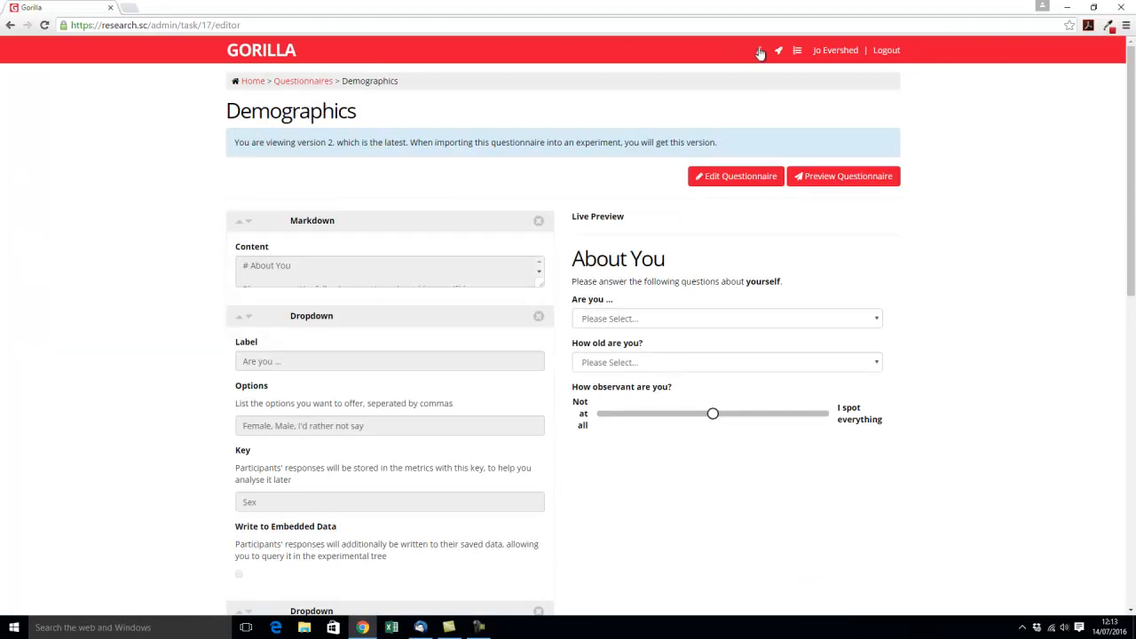
Return to the ChangeBlindness experiment design and update its Demographics node to the latest version (2)
{"action": "left_click", "coordinate": [11, 25]}
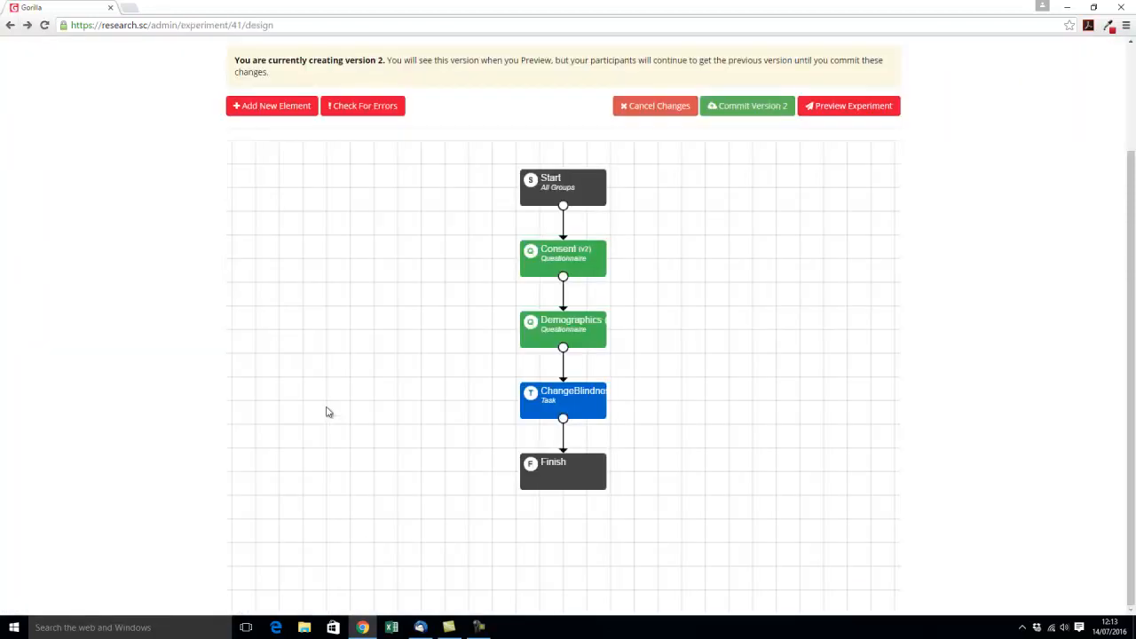
{"action": "scroll", "coordinate": [533, 444], "scroll_direction": "up", "scroll_amount": 2}
{"action": "left_click", "coordinate": [565, 463]}
{"action": "left_click", "coordinate": [344, 232]}
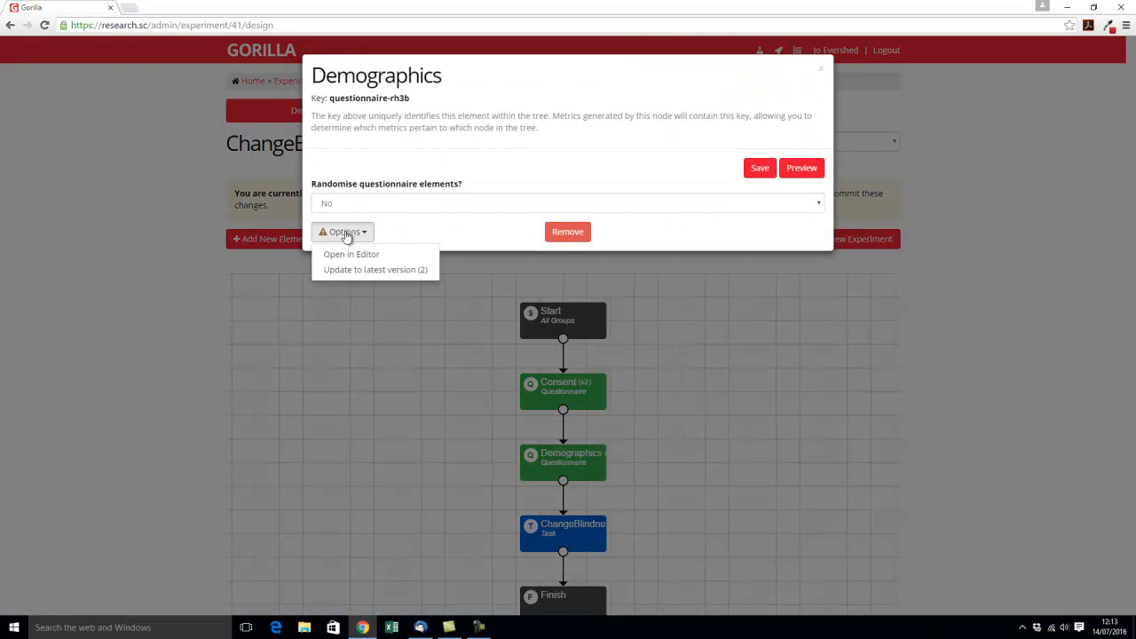
{"action": "left_click", "coordinate": [359, 269]}
Preview the Demographics node, try its "How observant are you?" slider, and return to the experiment configuration
{"action": "scroll", "coordinate": [552, 468], "scroll_direction": "down", "scroll_amount": 2}
{"action": "left_click", "coordinate": [582, 346]}
{"action": "left_click", "coordinate": [799, 170]}
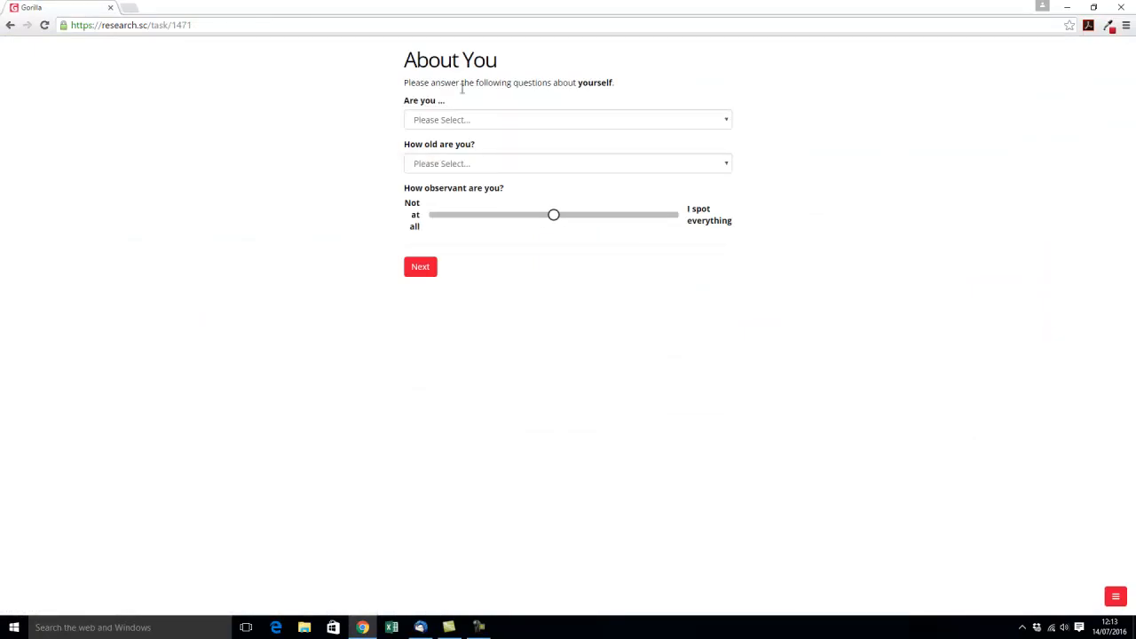
{"action": "mouse_move", "coordinate": [553, 219]}
{"action": "left_mouse_down"}
{"action": "mouse_move", "coordinate": [629, 223]}
{"action": "mouse_move", "coordinate": [558, 223]}
{"action": "left_mouse_up"}
{"action": "left_click", "coordinate": [1115, 598]}
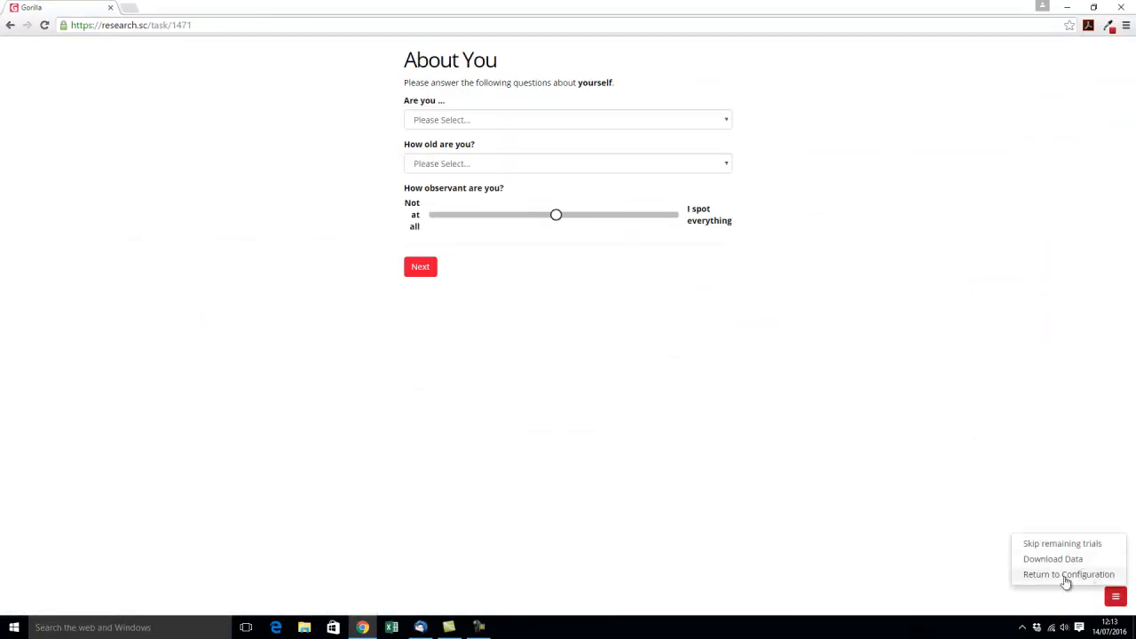
{"action": "left_click", "coordinate": [1074, 574]}
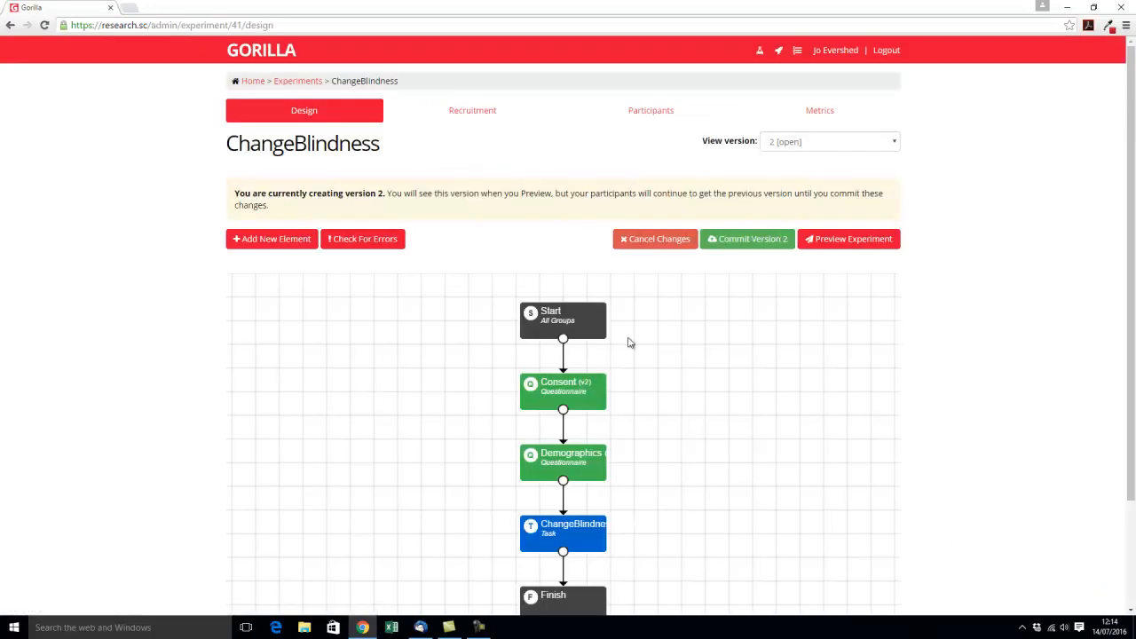
{"action": "scroll", "coordinate": [631, 345], "scroll_direction": "down", "scroll_amount": 3}
{"action": "scroll", "coordinate": [459, 346], "scroll_direction": "up", "scroll_amount": 3}
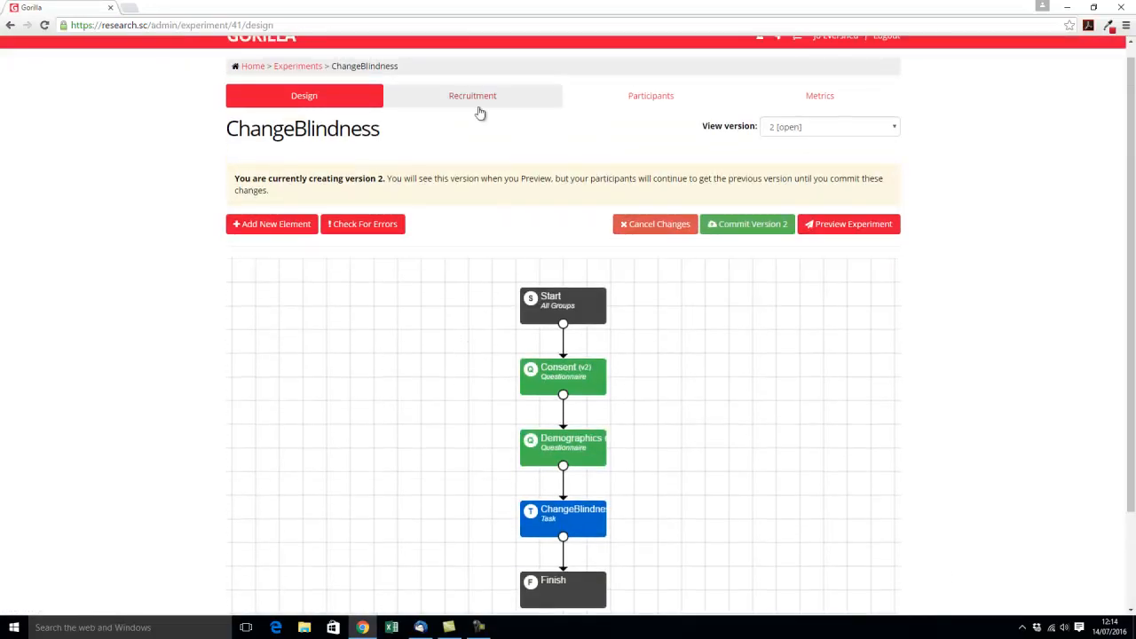
{"action": "scroll", "coordinate": [626, 355], "scroll_direction": "up", "scroll_amount": 1}
{"action": "scroll", "coordinate": [466, 416], "scroll_direction": "down", "scroll_amount": 2}
{"action": "scroll", "coordinate": [461, 355], "scroll_direction": "up", "scroll_amount": 2}
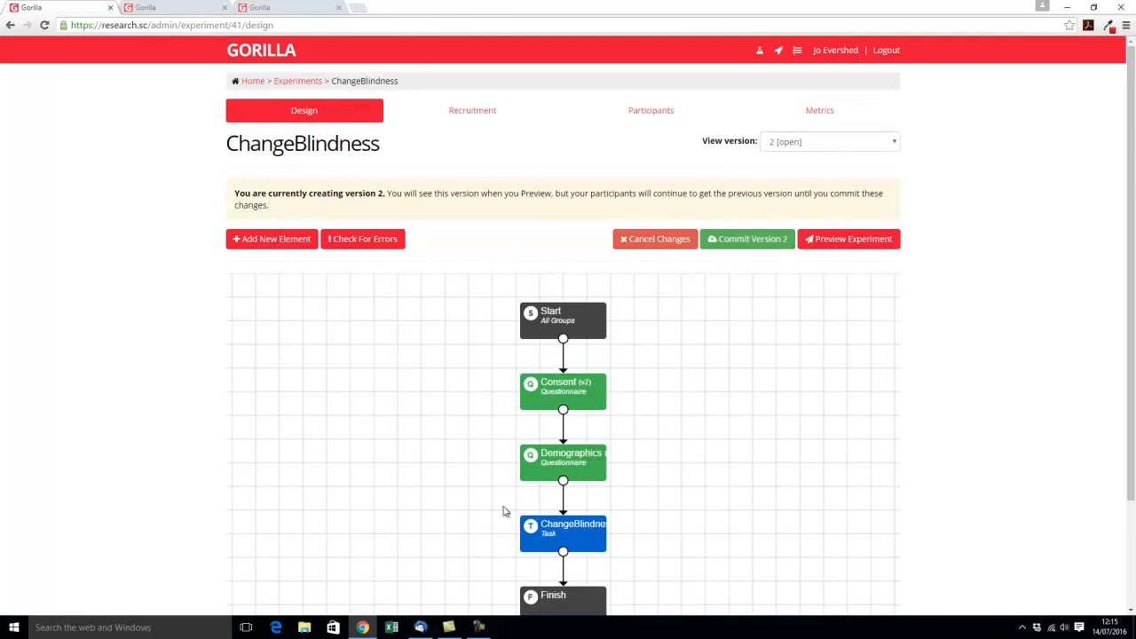
Commit version 2 of the ChangeBlindness experiment with the summary "final exp"
{"action": "left_click", "coordinate": [737, 238]}
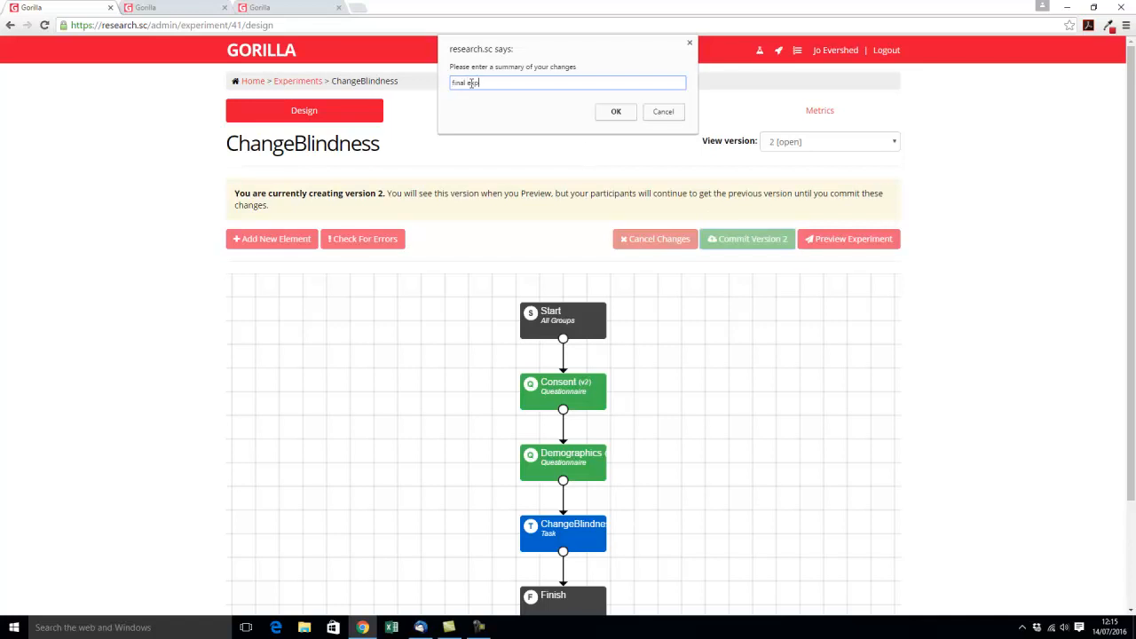
{"action": "type", "text": "final exp"}
{"action": "key", "text": "Return"}
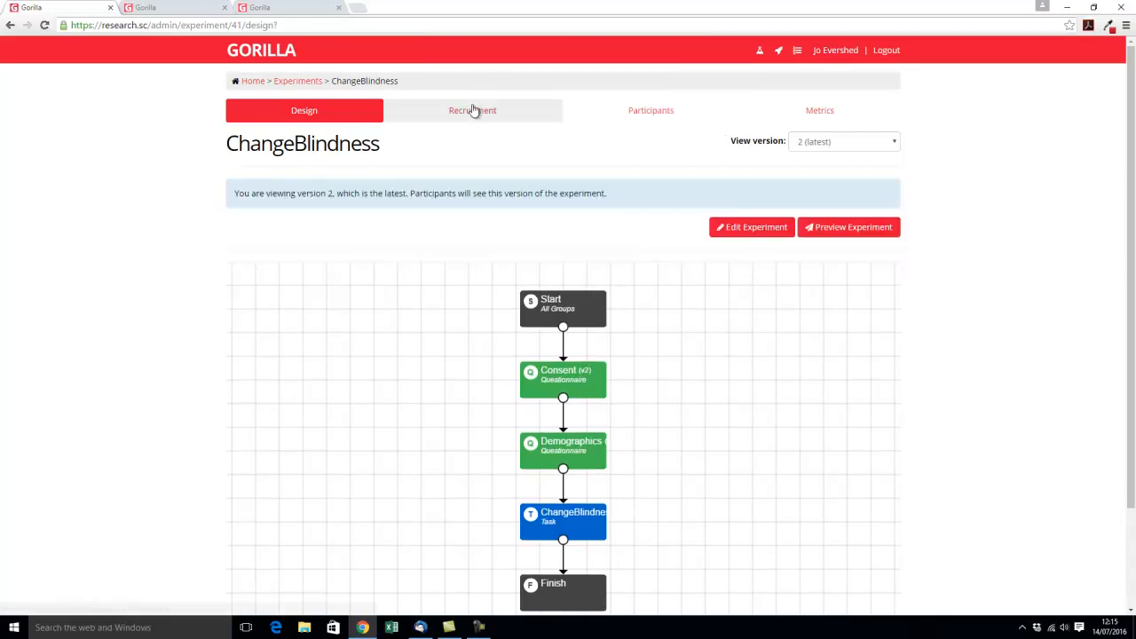
Copy the unique participant URL from the experiment's Simple Link recruitment policy
{"action": "left_click", "coordinate": [467, 110]}
{"action": "left_click_drag", "start_coordinate": [583, 271], "coordinate": [230, 285]}
{"action": "key", "text": "ctrl+c"}
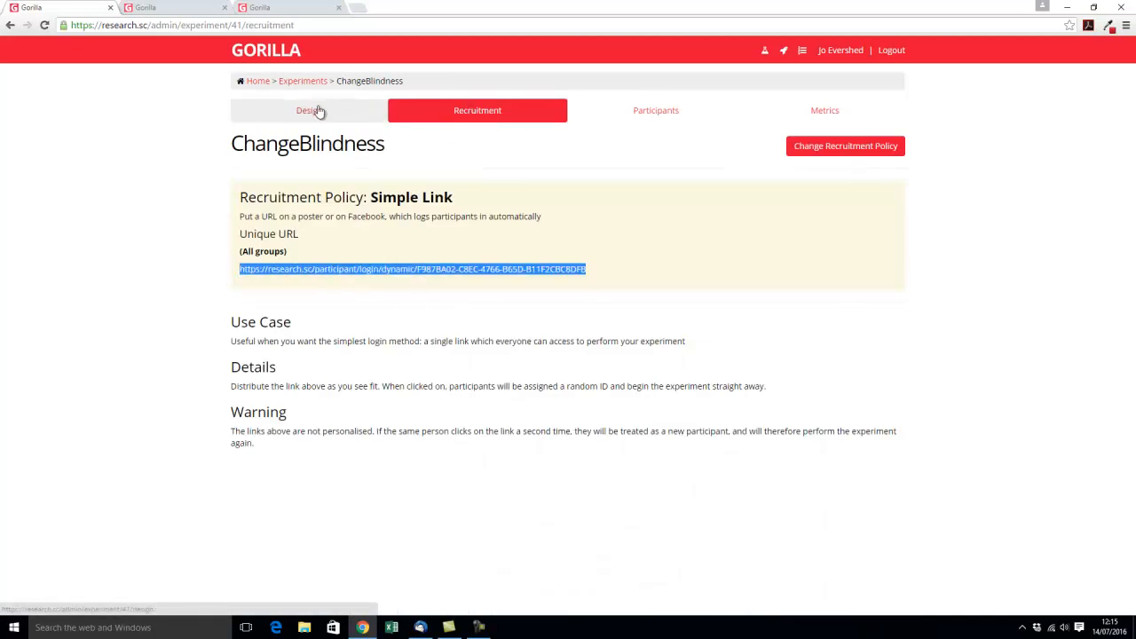
Look over the committed experiment design once more and log out of the researcher account
{"action": "left_click", "coordinate": [312, 113]}
{"action": "scroll", "coordinate": [423, 412], "scroll_direction": "down", "scroll_amount": 2}
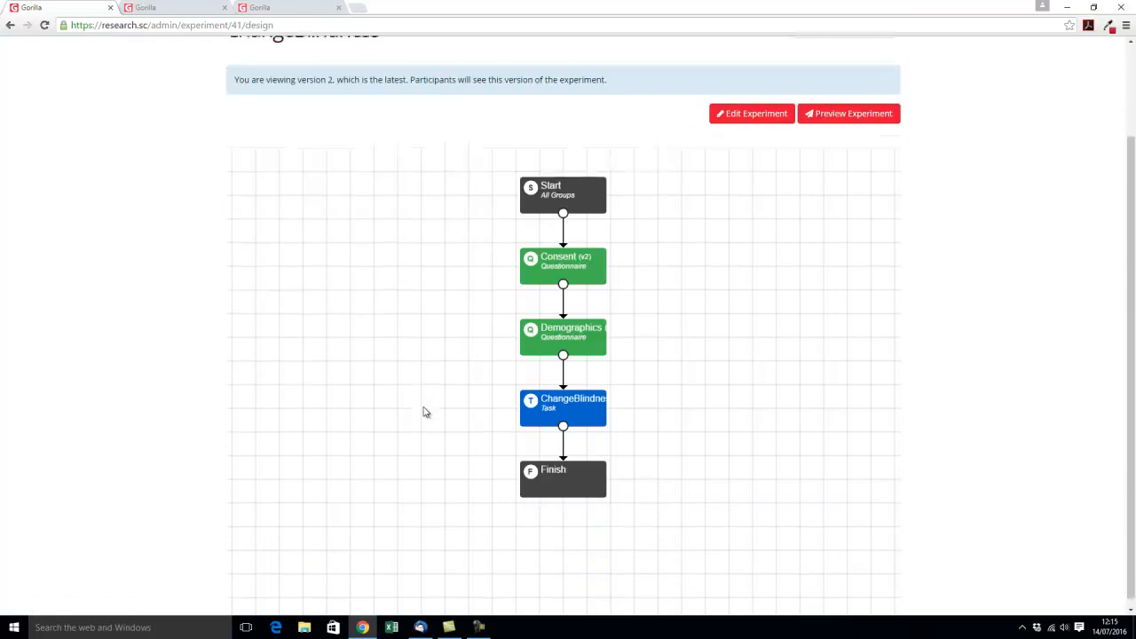
{"action": "scroll", "coordinate": [424, 412], "scroll_direction": "up", "scroll_amount": 1}
{"action": "scroll", "coordinate": [424, 412], "scroll_direction": "up", "scroll_amount": 1}
{"action": "left_click", "coordinate": [888, 51]}
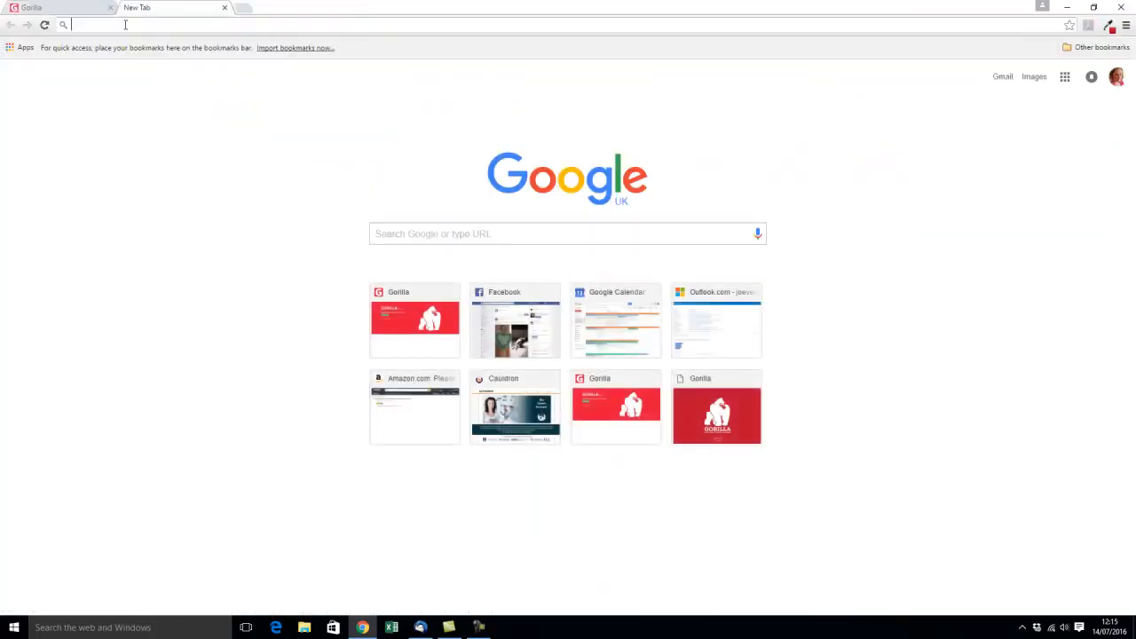
Open the copied participant link in a new browser tab, consent to items 1-3, and continue
{"action": "key", "text": "ctrl+v"}
{"action": "key", "text": "Return"}
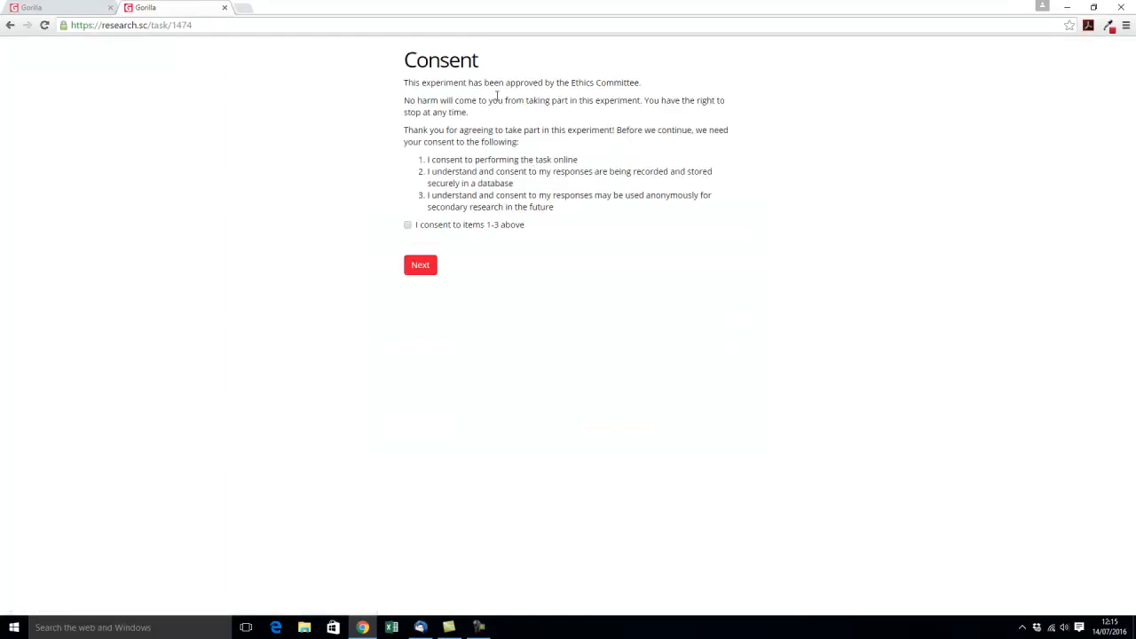
{"action": "left_click", "coordinate": [409, 226]}
{"action": "left_click", "coordinate": [423, 268]}
Answer the About You questions with Female, age 31-40 and the observancy slider moved towards "I spot everything", and submit them
{"action": "left_click", "coordinate": [480, 120]}
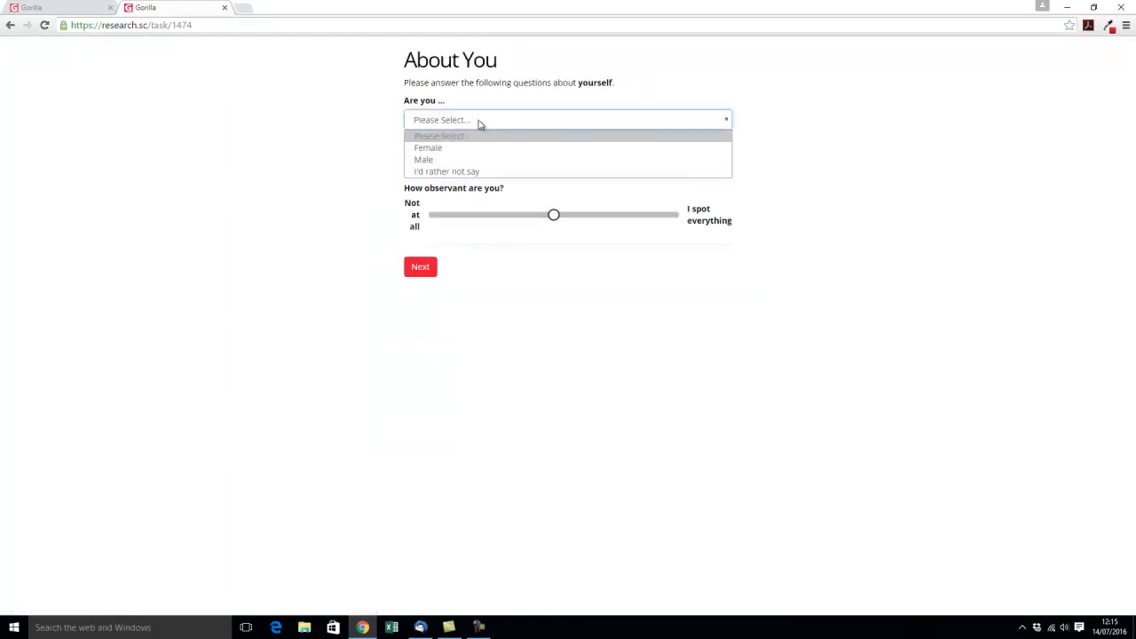
{"action": "left_click", "coordinate": [473, 147]}
{"action": "left_click", "coordinate": [480, 166]}
{"action": "left_click", "coordinate": [464, 215]}
{"action": "left_click_drag", "start_coordinate": [557, 219], "coordinate": [631, 222]}
{"action": "left_click", "coordinate": [419, 271]}
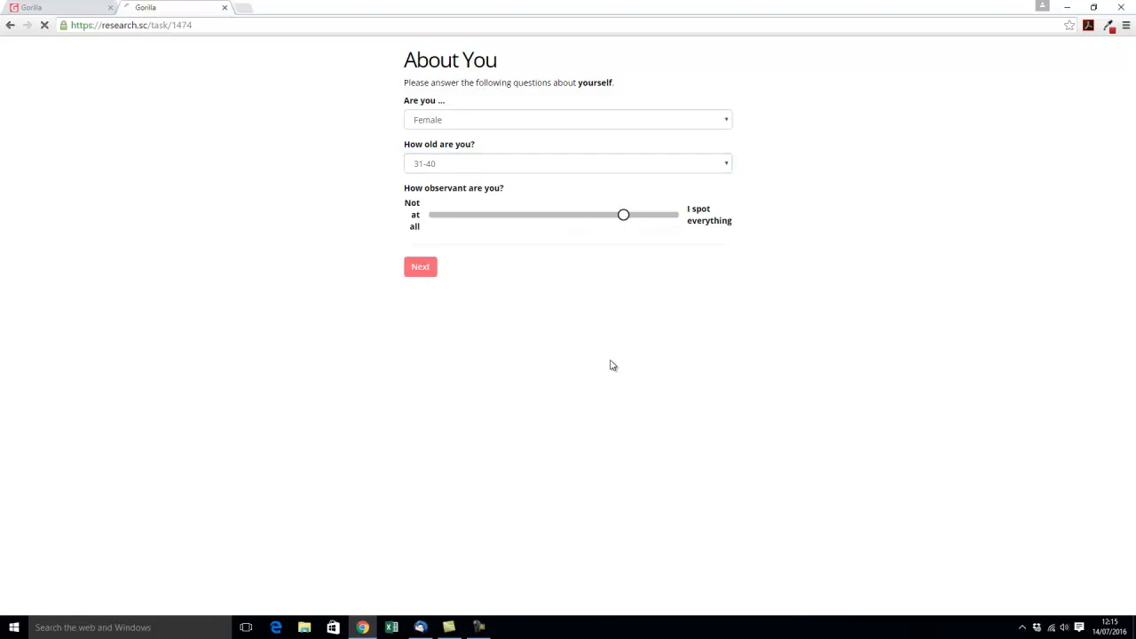
Run the change blindness task, report seeing the change, and finish the experiment
{"action": "left_click", "coordinate": [570, 534]}
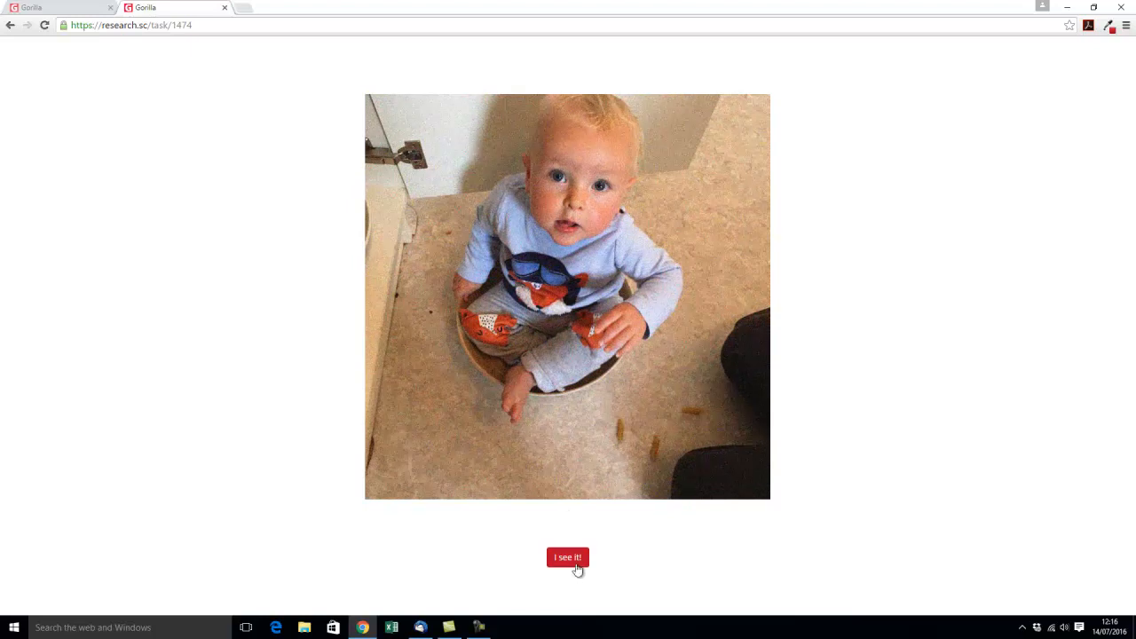
{"action": "left_click", "coordinate": [568, 558]}
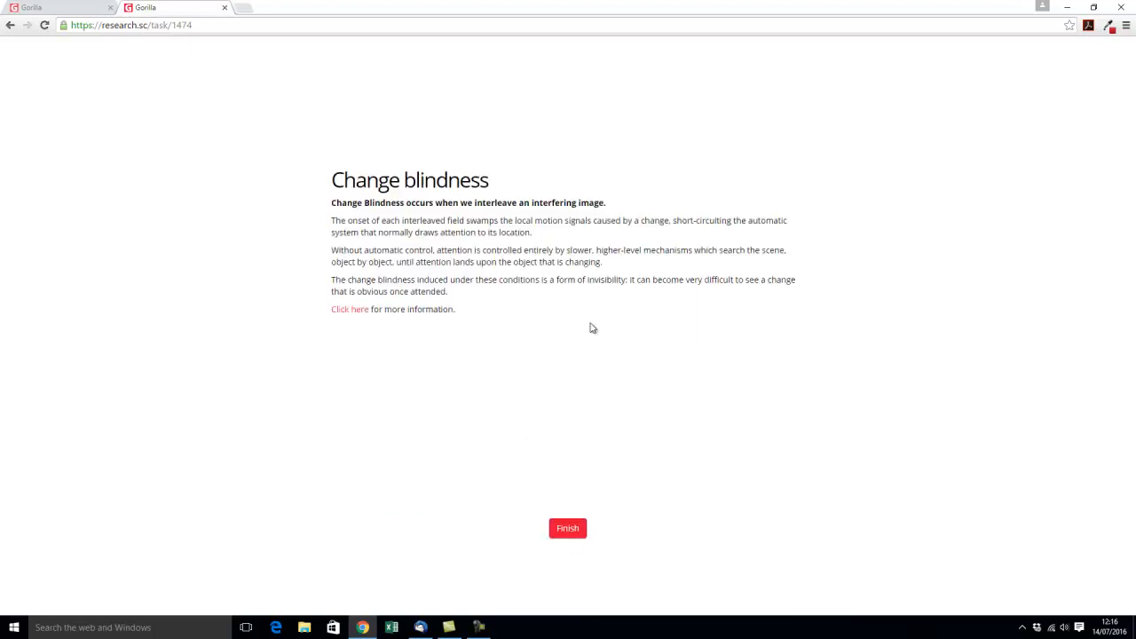
{"action": "left_click", "coordinate": [577, 534]}
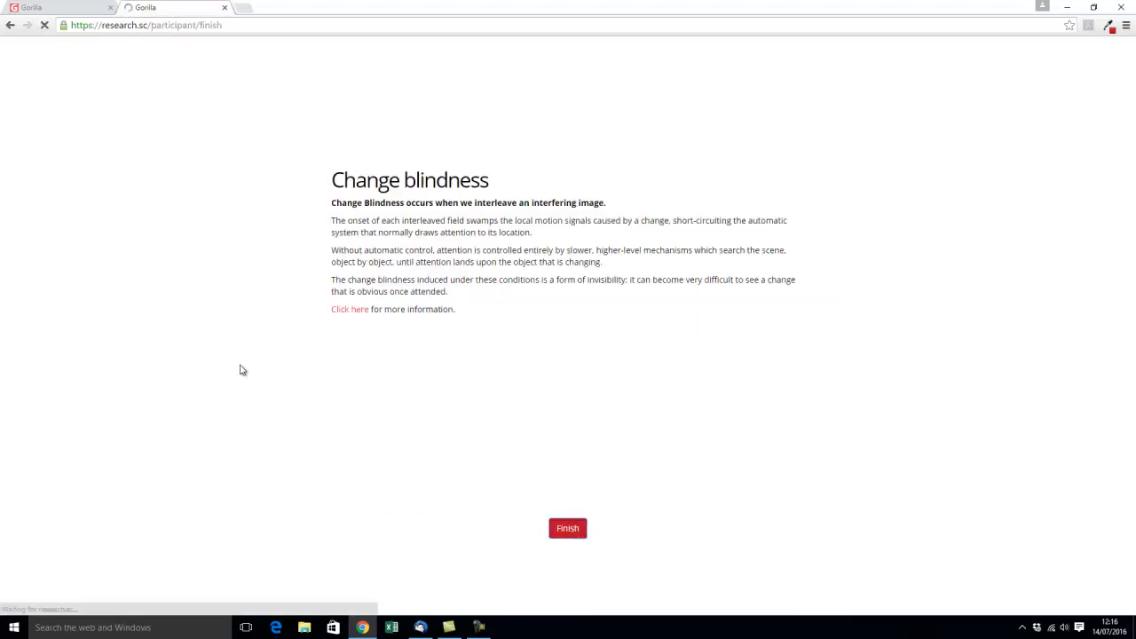
Switch back to the researcher's browser tab and log in again with the saved credentials
{"action": "left_click", "coordinate": [87, 10]}
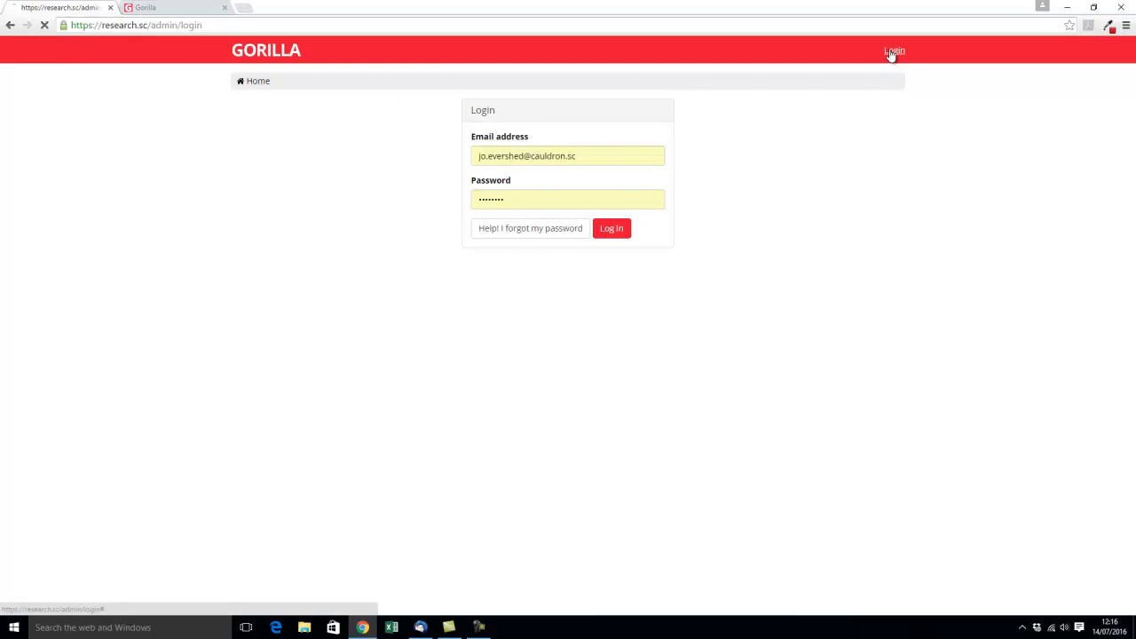
{"action": "left_click", "coordinate": [612, 233]}
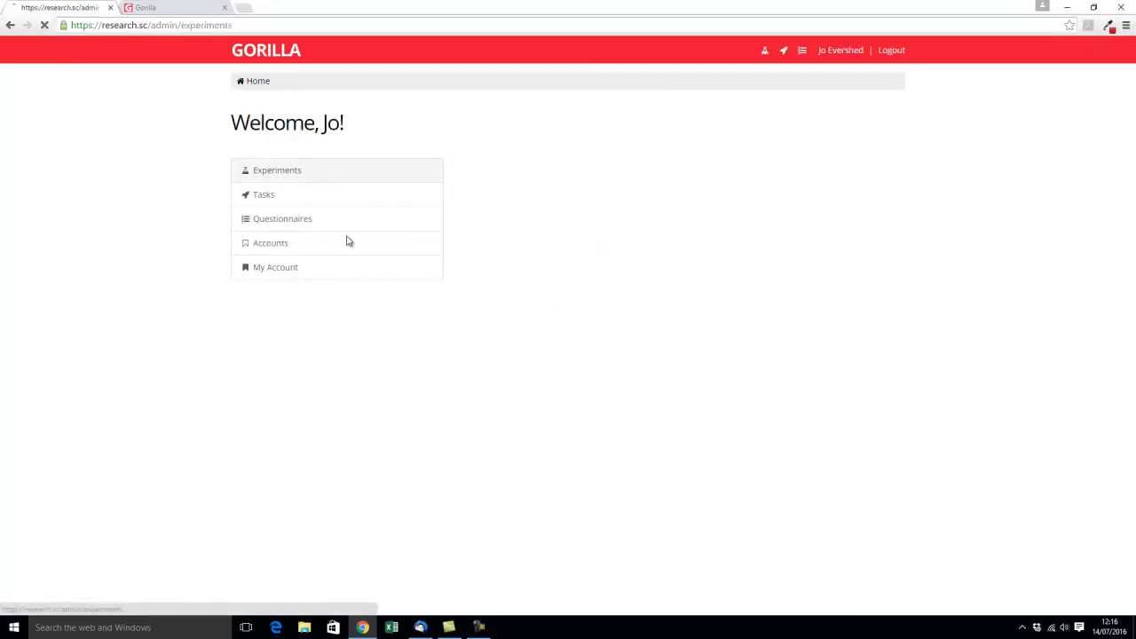
Open the ChangeBlindness experiment's design from the experiments list and start editing a new version
{"action": "left_click", "coordinate": [275, 171]}
{"action": "scroll", "coordinate": [352, 448], "scroll_direction": "down", "scroll_amount": 1}
{"action": "left_click", "coordinate": [302, 589]}
{"action": "scroll", "coordinate": [429, 379], "scroll_direction": "down", "scroll_amount": 2}
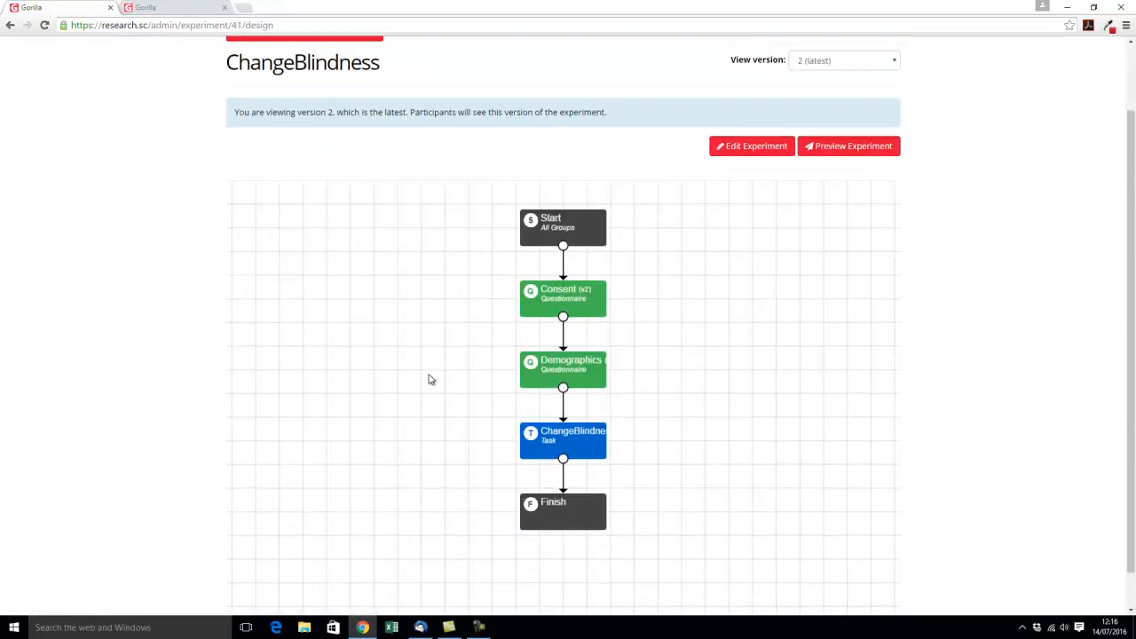
{"action": "left_click", "coordinate": [742, 106]}
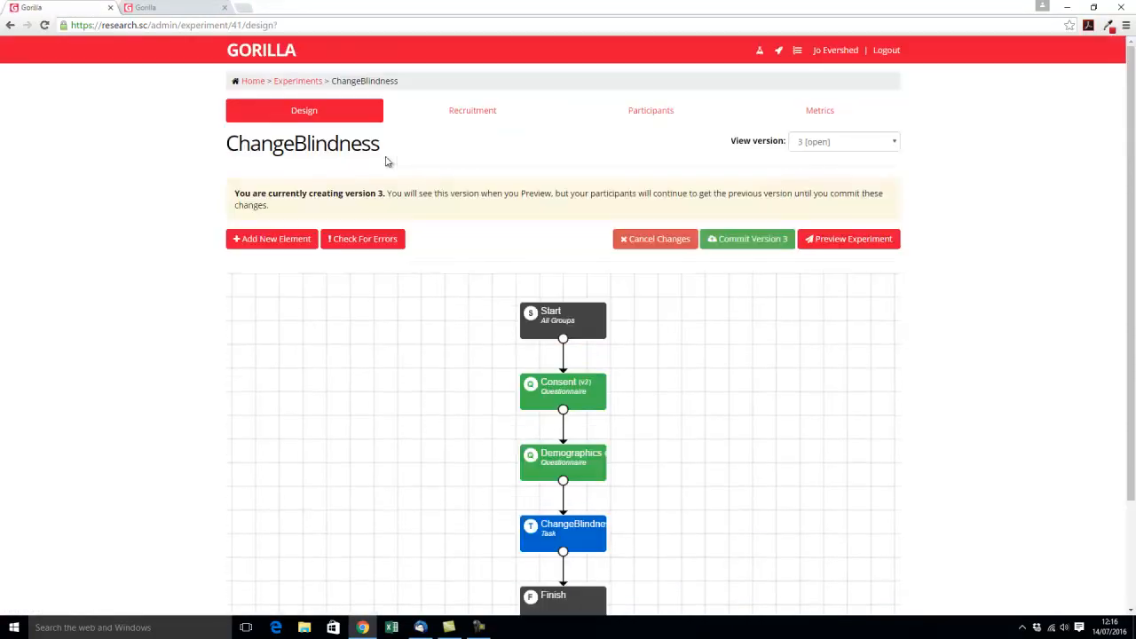
Start a new randomiser node in the experiment with a first group Mask80 at ratio 8
{"action": "left_click", "coordinate": [276, 243]}
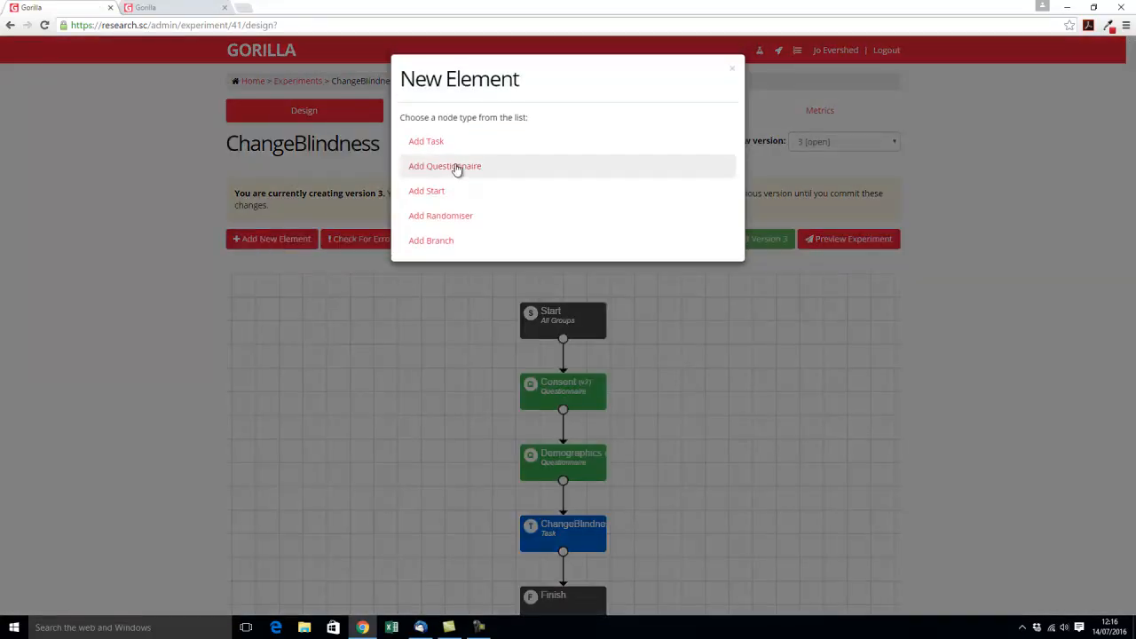
{"action": "left_click", "coordinate": [440, 218]}
{"action": "left_click", "coordinate": [358, 152]}
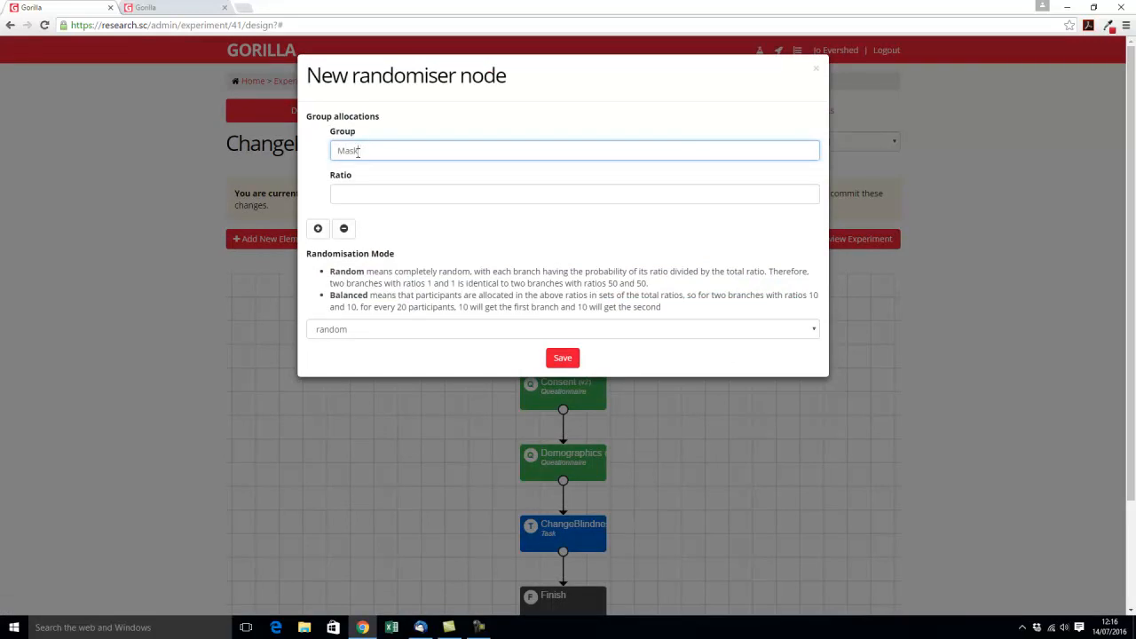
{"action": "key", "text": "Tab"}
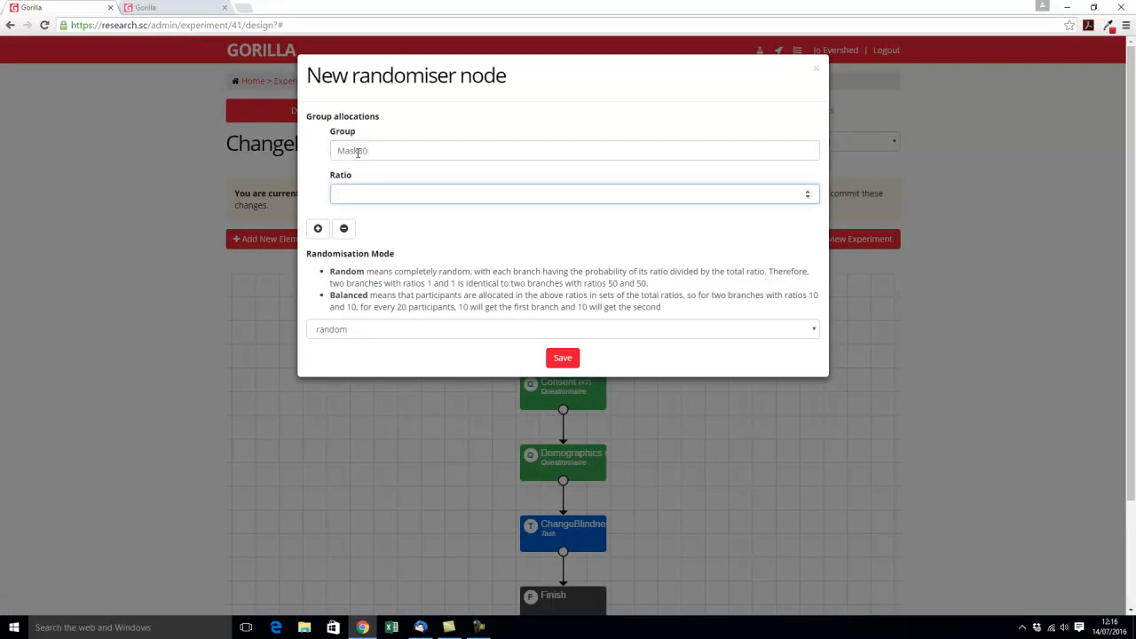
Add a second randomiser group Mask0 with ratio 8, set the randomisation mode to balanced, and save the node
{"action": "left_click", "coordinate": [317, 229]}
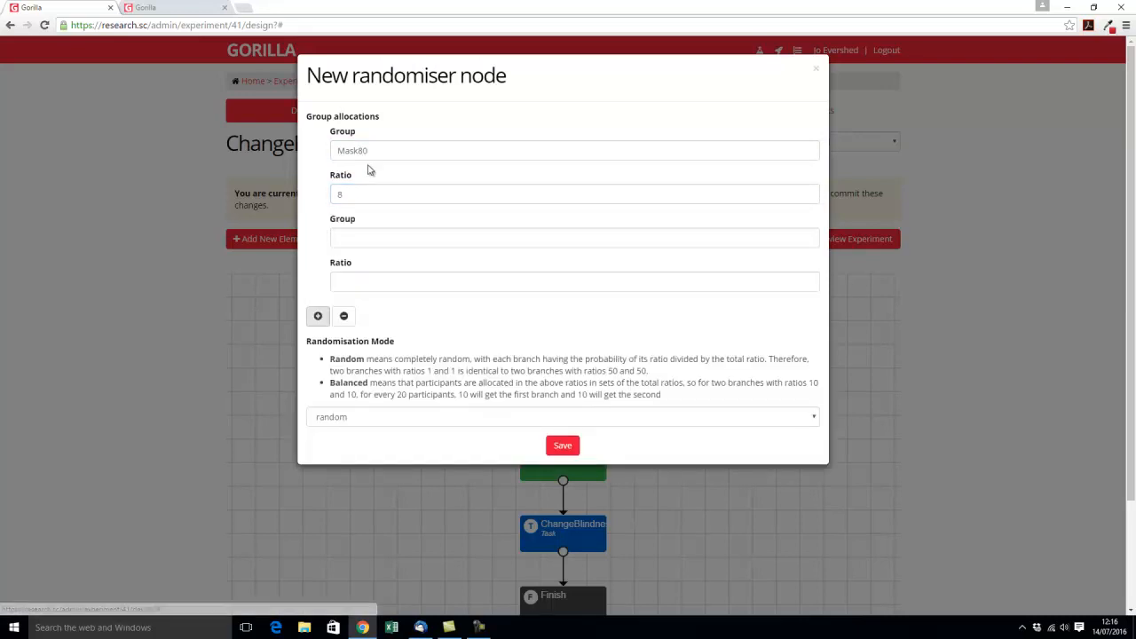
{"action": "left_click", "coordinate": [354, 238]}
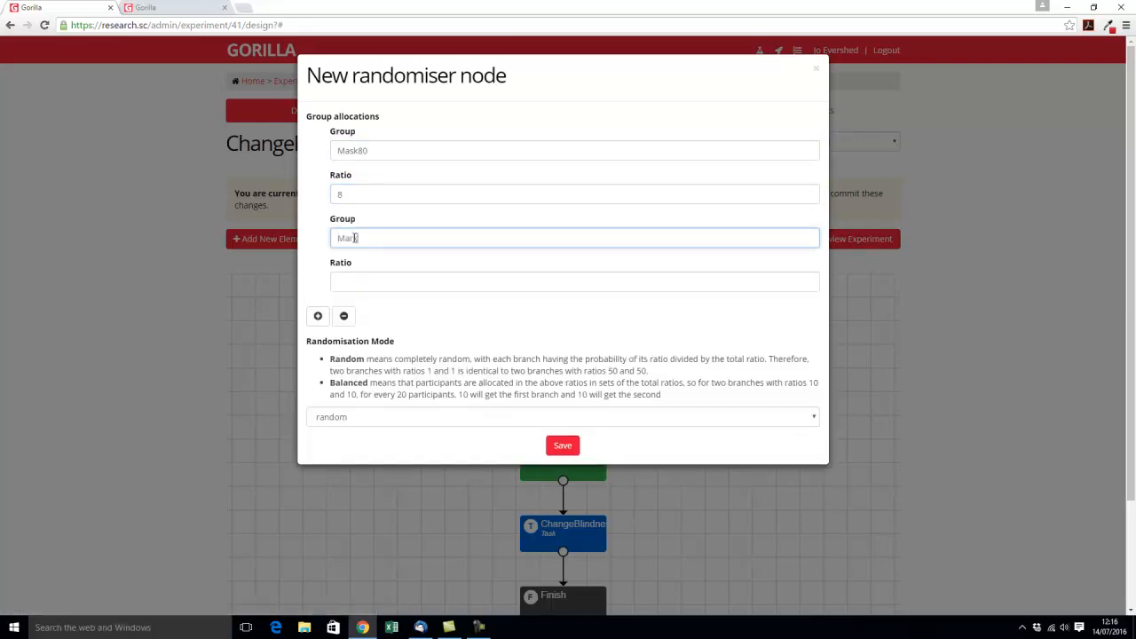
{"action": "type", "text": "Mask0"}
{"action": "left_click", "coordinate": [349, 280]}
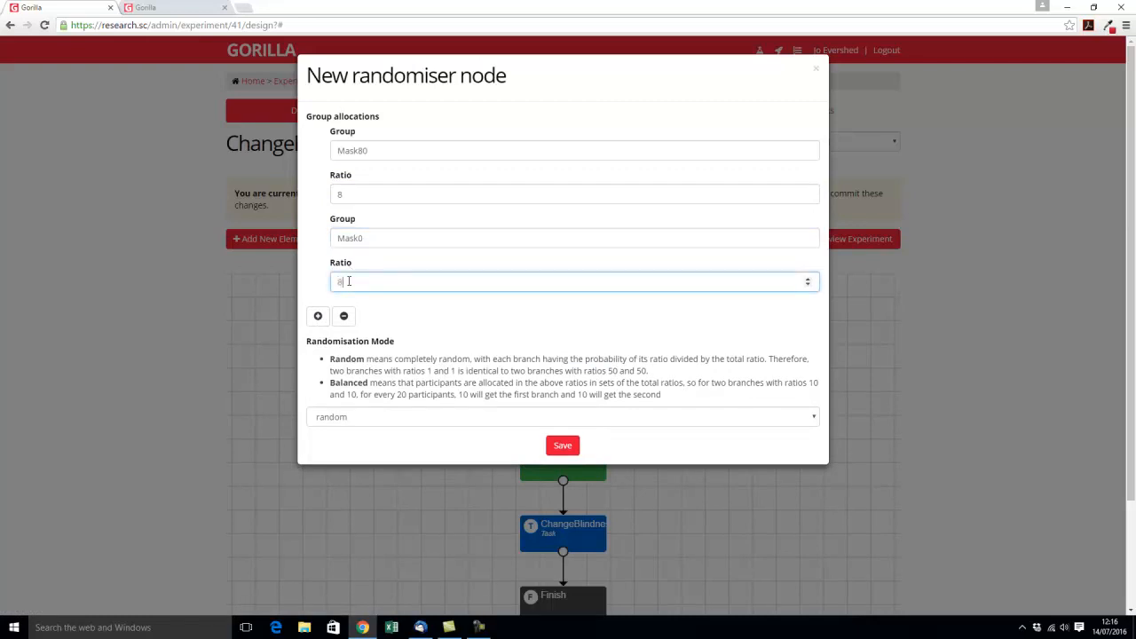
{"action": "type", "text": "8"}
{"action": "left_click", "coordinate": [380, 420]}
{"action": "left_click", "coordinate": [365, 444]}
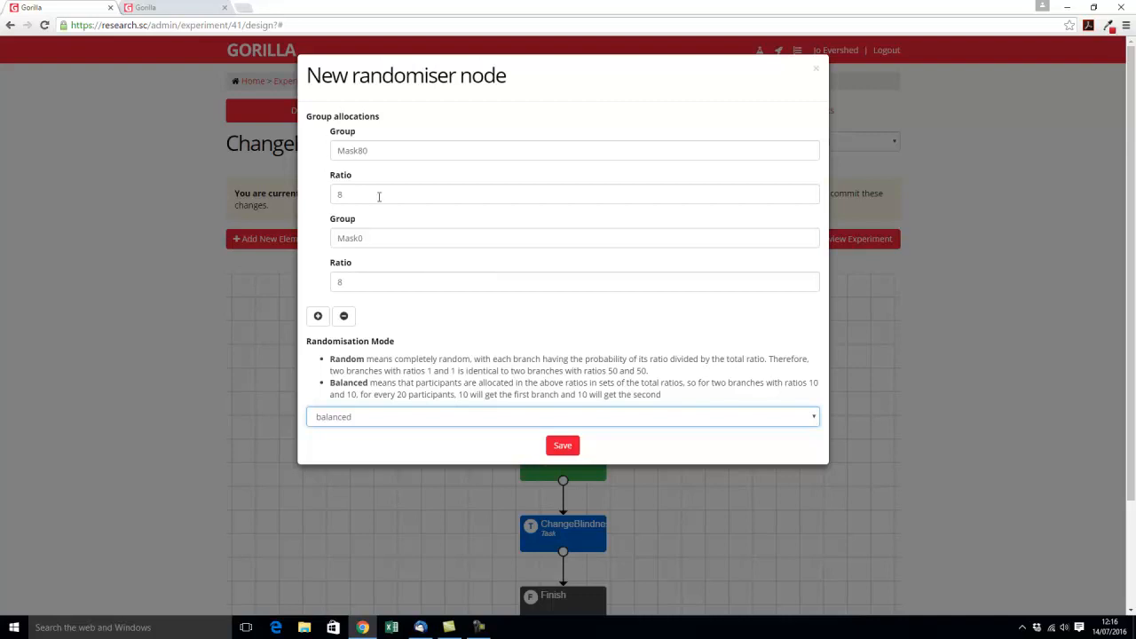
{"action": "left_click", "coordinate": [562, 446]}
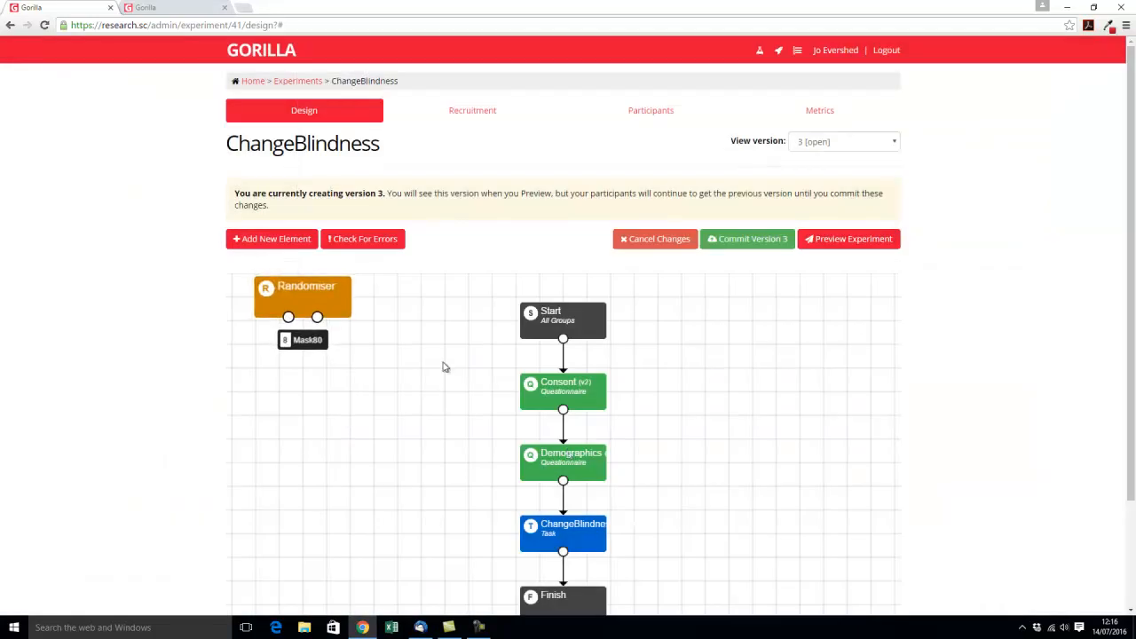
Place the randomiser below Demographics, link Demographics to it and its Mask80 branch to the ChangeBlindness task, and move Finish lower
{"action": "left_click_drag", "start_coordinate": [321, 302], "coordinate": [465, 515]}
{"action": "scroll", "coordinate": [776, 566], "scroll_direction": "down", "scroll_amount": 3}
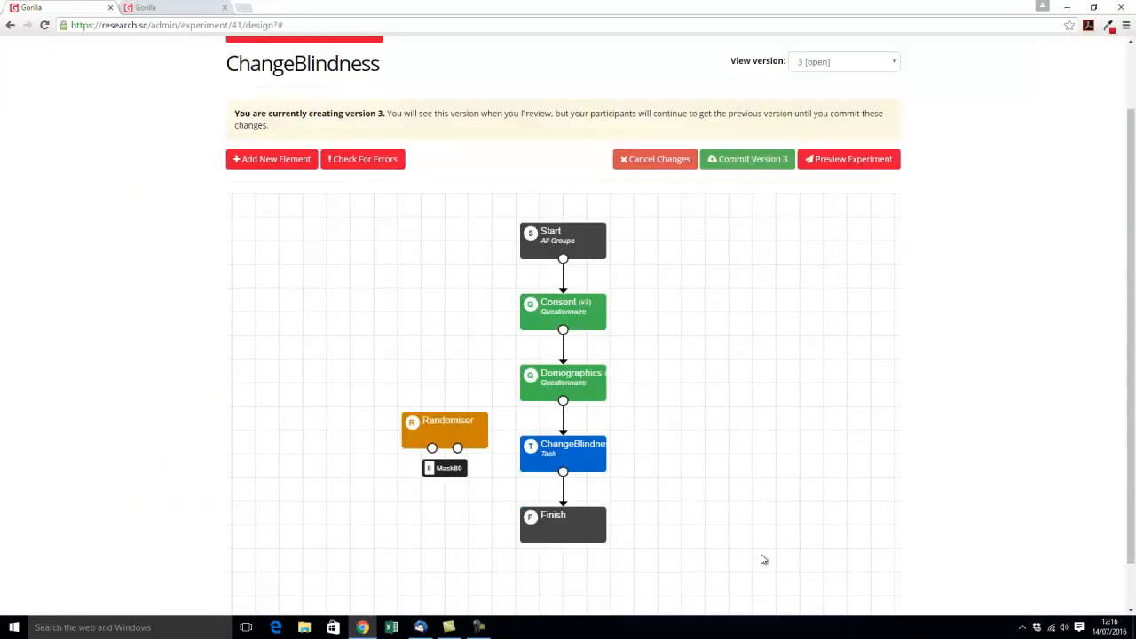
{"action": "left_click_drag", "start_coordinate": [563, 347], "coordinate": [458, 373]}
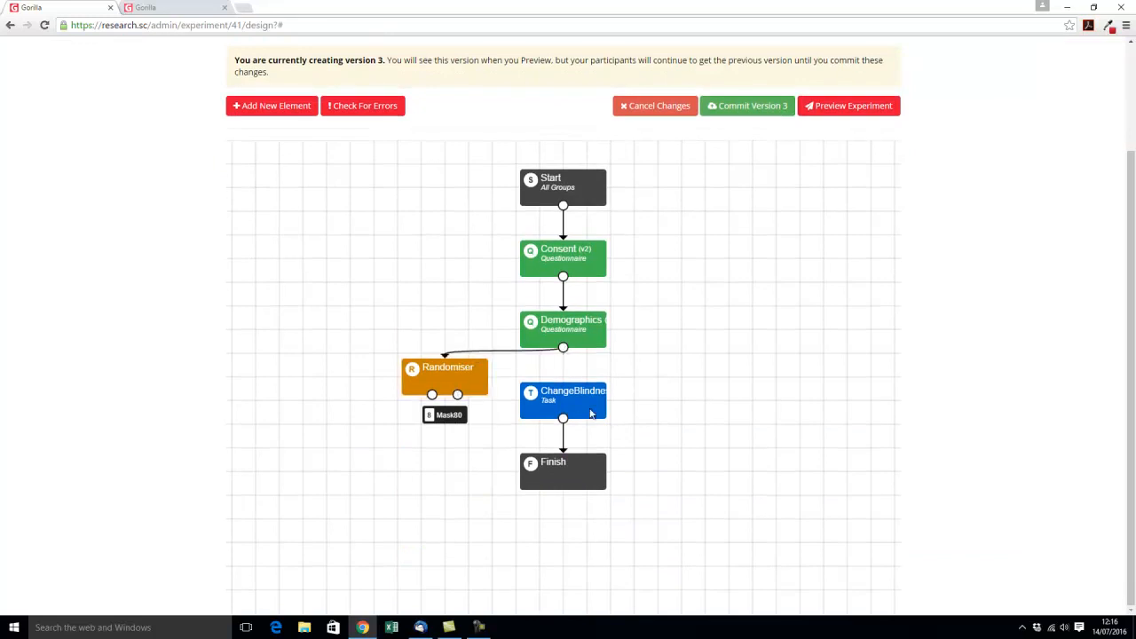
{"action": "left_click_drag", "start_coordinate": [556, 476], "coordinate": [552, 547]}
{"action": "left_click_drag", "start_coordinate": [564, 402], "coordinate": [468, 473]}
{"action": "left_click_drag", "start_coordinate": [467, 382], "coordinate": [450, 471]}
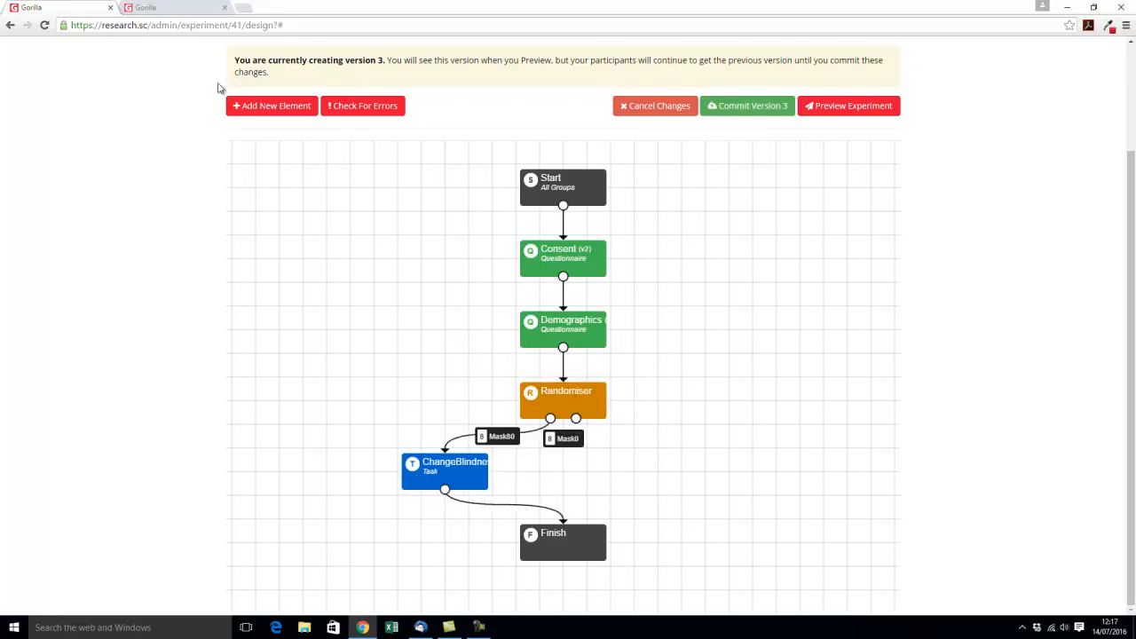
Add a ChangeBlindness2 task beside the existing task and connect it between the randomiser's Mask0 branch and Finish
{"action": "left_click", "coordinate": [258, 110]}
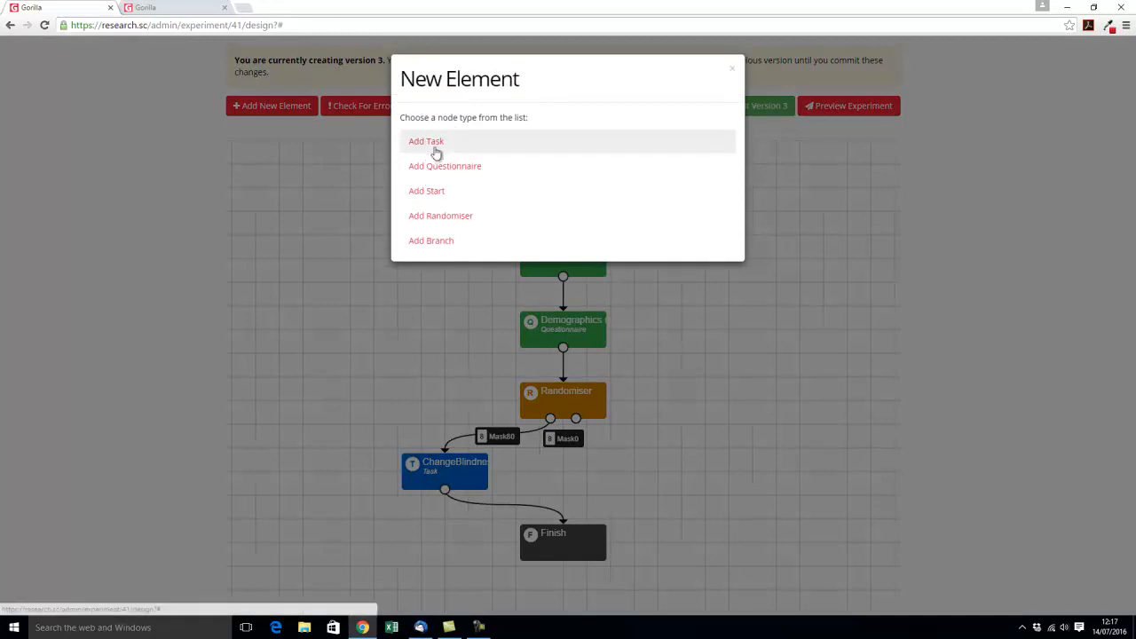
{"action": "left_click", "coordinate": [435, 143]}
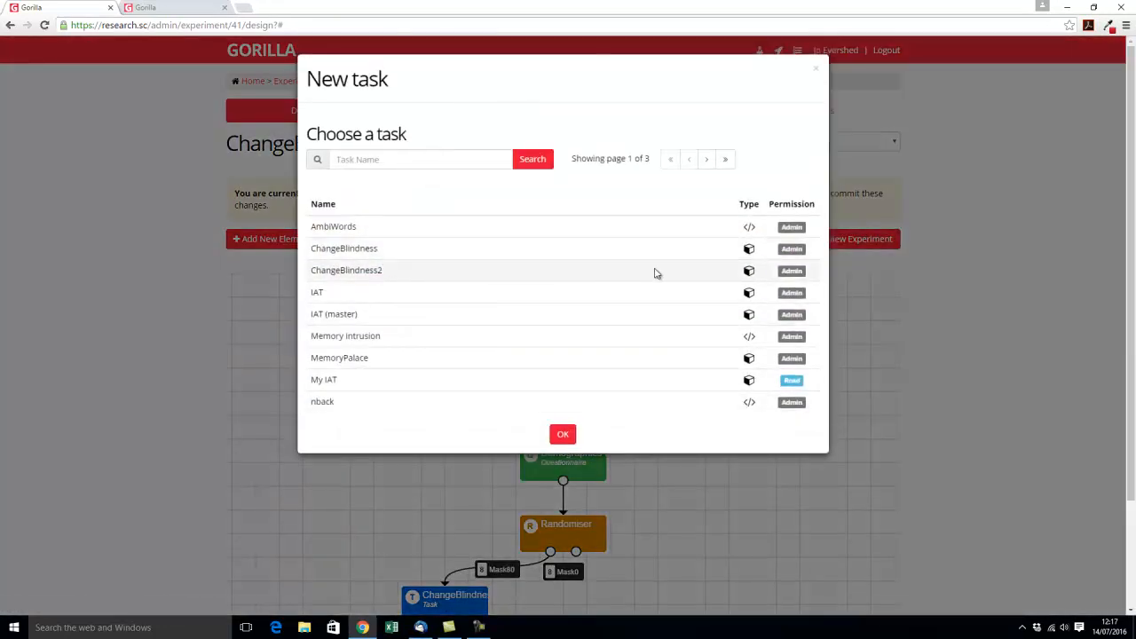
{"action": "left_click", "coordinate": [657, 272]}
{"action": "left_click", "coordinate": [563, 434]}
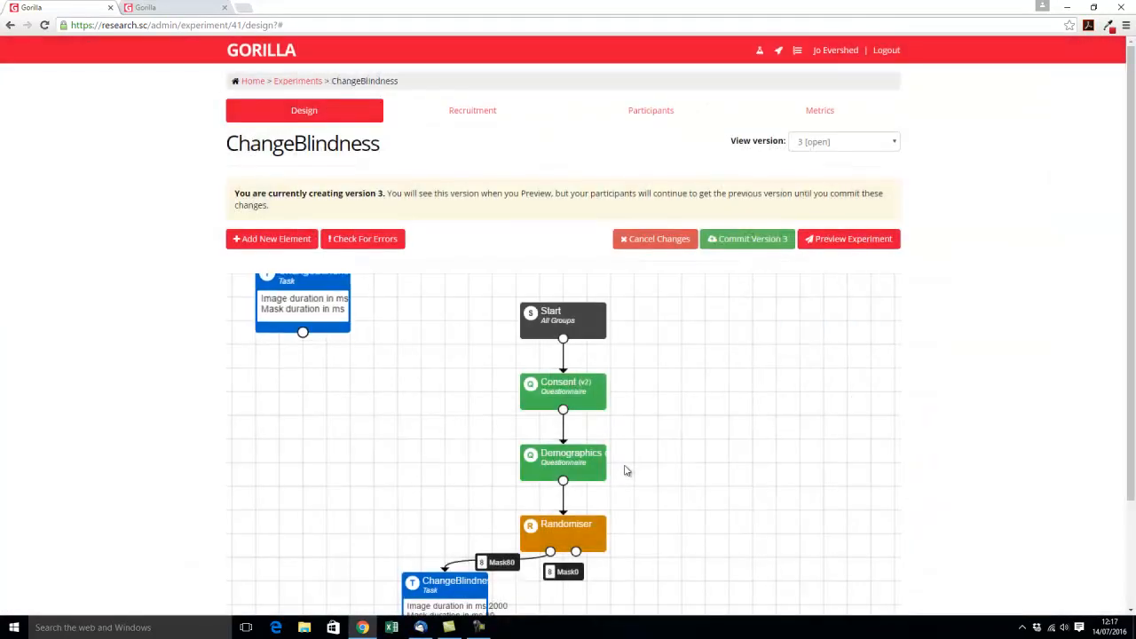
{"action": "scroll", "coordinate": [624, 464], "scroll_direction": "down", "scroll_amount": 2}
{"action": "left_click_drag", "start_coordinate": [327, 156], "coordinate": [681, 447]}
{"action": "left_click_drag", "start_coordinate": [577, 419], "coordinate": [578, 541]}
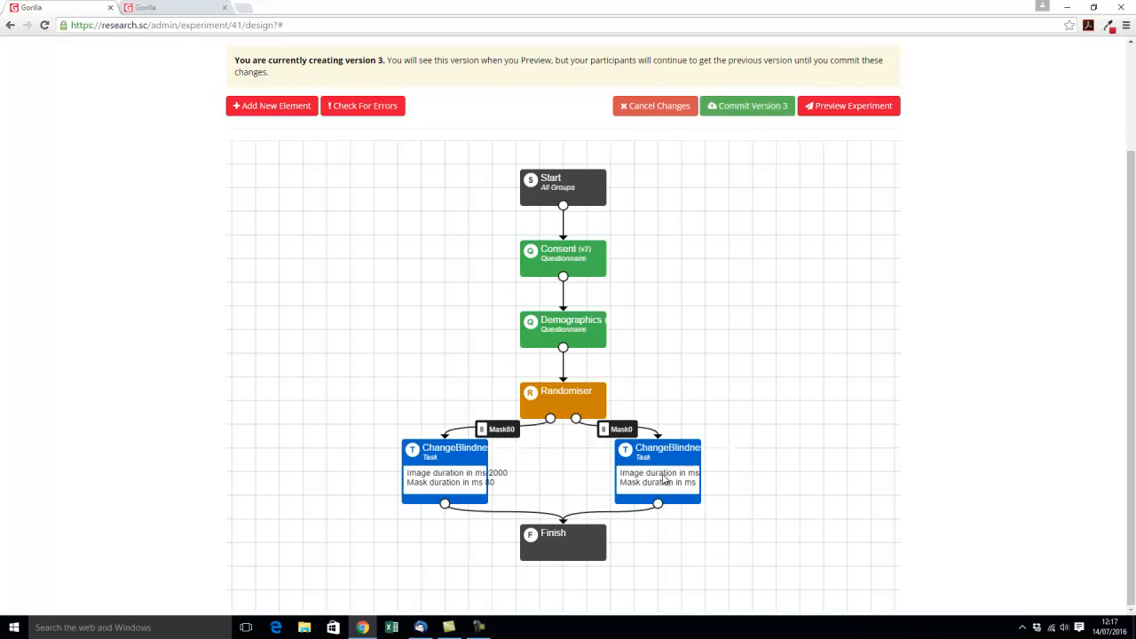
Set the Mask0 branch task's image duration to 2000 ms and mask duration to 0 ms, save it, and close its settings
{"action": "left_click", "coordinate": [664, 480]}
{"action": "left_click", "coordinate": [380, 196]}
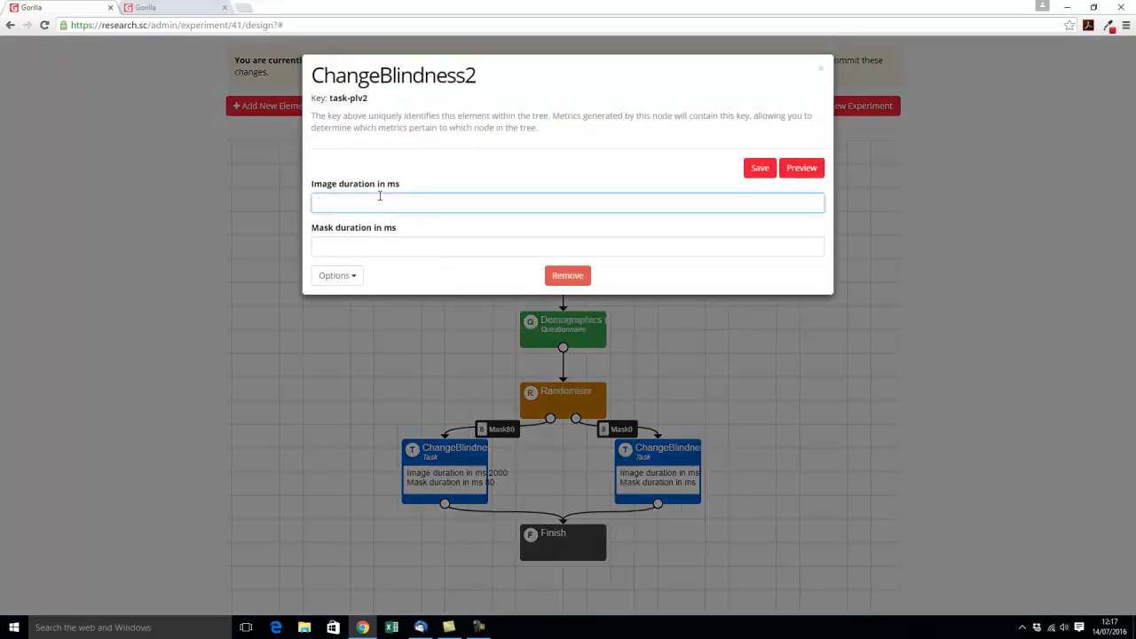
{"action": "left_click", "coordinate": [376, 253]}
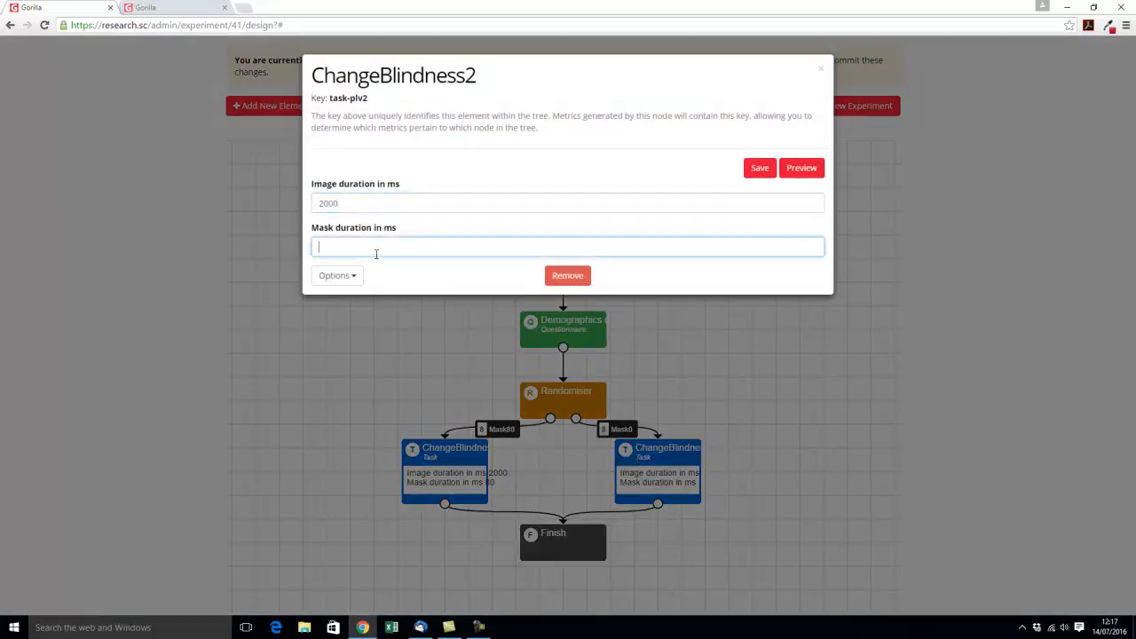
{"action": "type", "text": "0"}
{"action": "left_click", "coordinate": [750, 169]}
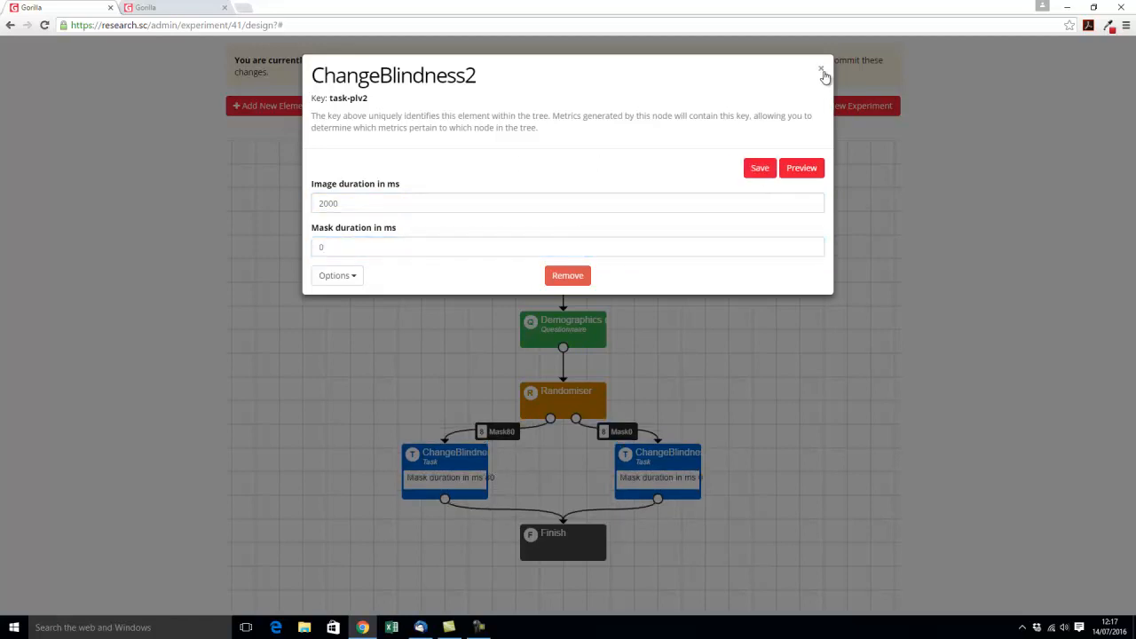
{"action": "left_click", "coordinate": [821, 70]}
Commit version 3 of the experiment with a change summary beginning "with randomiser to compare mask"
{"action": "left_click", "coordinate": [746, 109]}
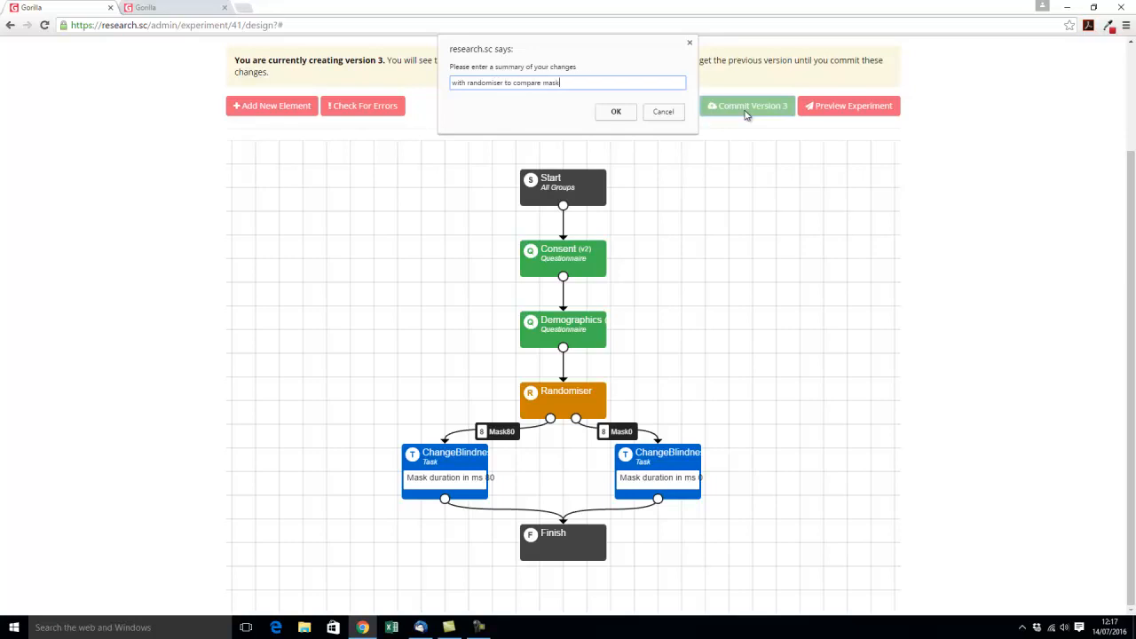
{"action": "left_click", "coordinate": [612, 112]}
{"action": "scroll", "coordinate": [702, 408], "scroll_direction": "down", "scroll_amount": 2}
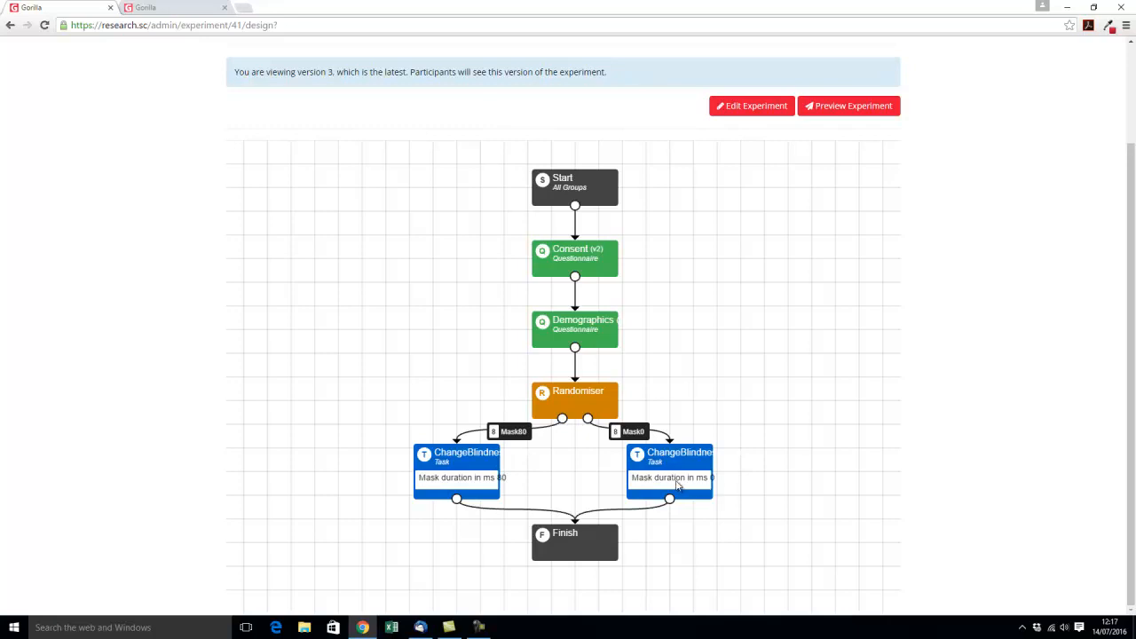
{"action": "scroll", "coordinate": [761, 353], "scroll_direction": "up", "scroll_amount": 2}
{"action": "scroll", "coordinate": [754, 361], "scroll_direction": "down", "scroll_amount": 2}
{"action": "scroll", "coordinate": [649, 212], "scroll_direction": "up", "scroll_amount": 1}
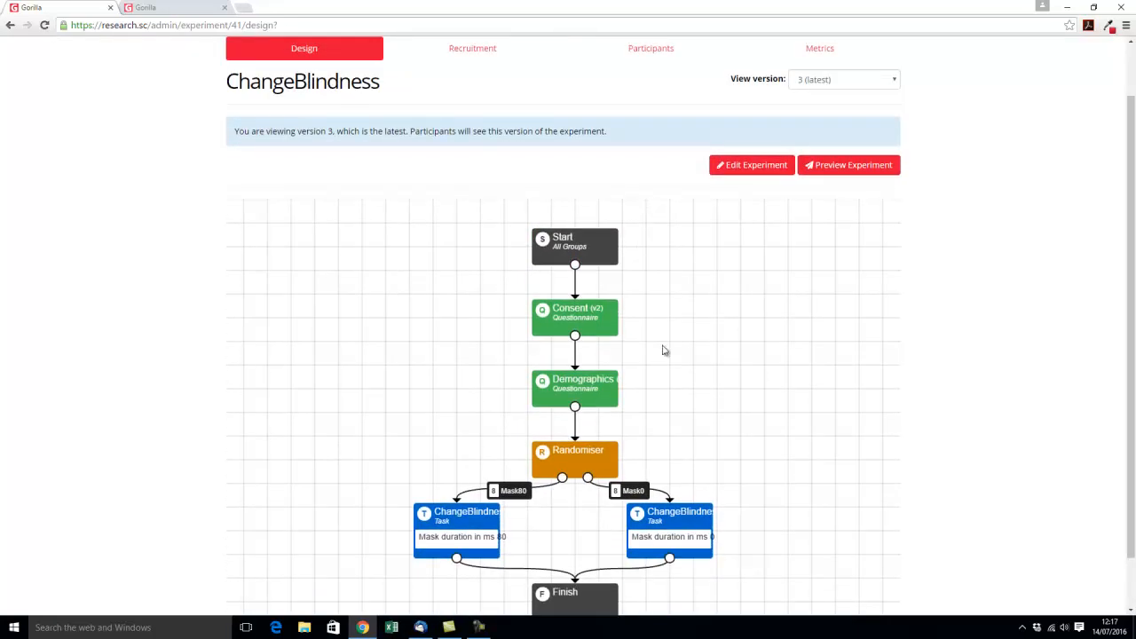